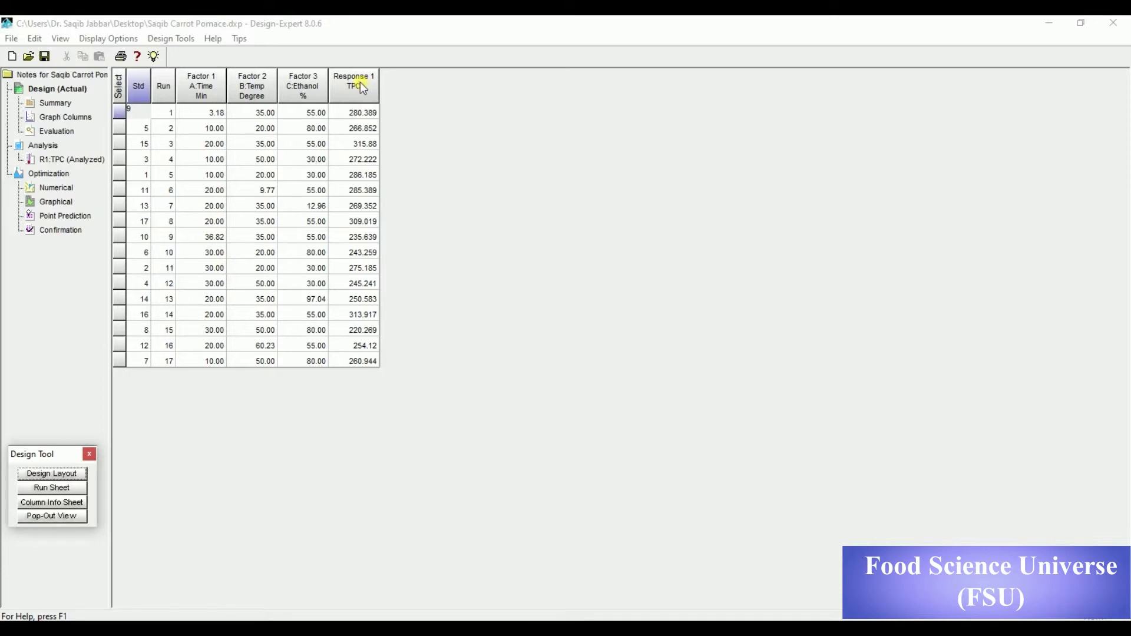
- Insert a new response column after the TPC response in the design layout
{"action": "left_click", "coordinate": [359, 83]}
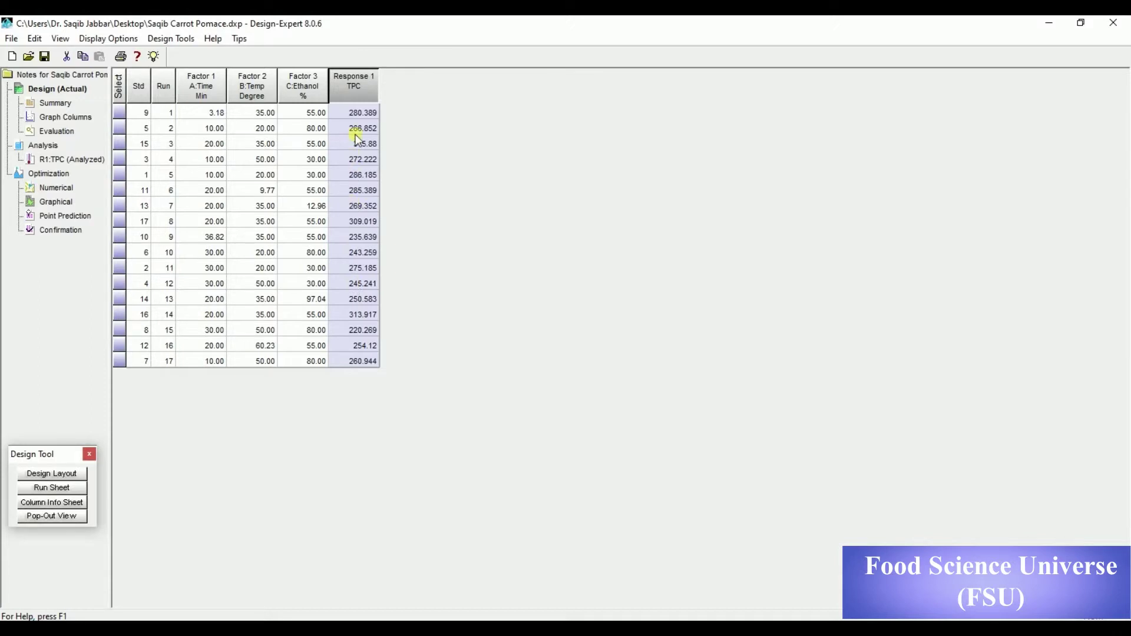
{"action": "right_click", "coordinate": [355, 97]}
{"action": "mouse_move", "coordinate": [472, 129]}
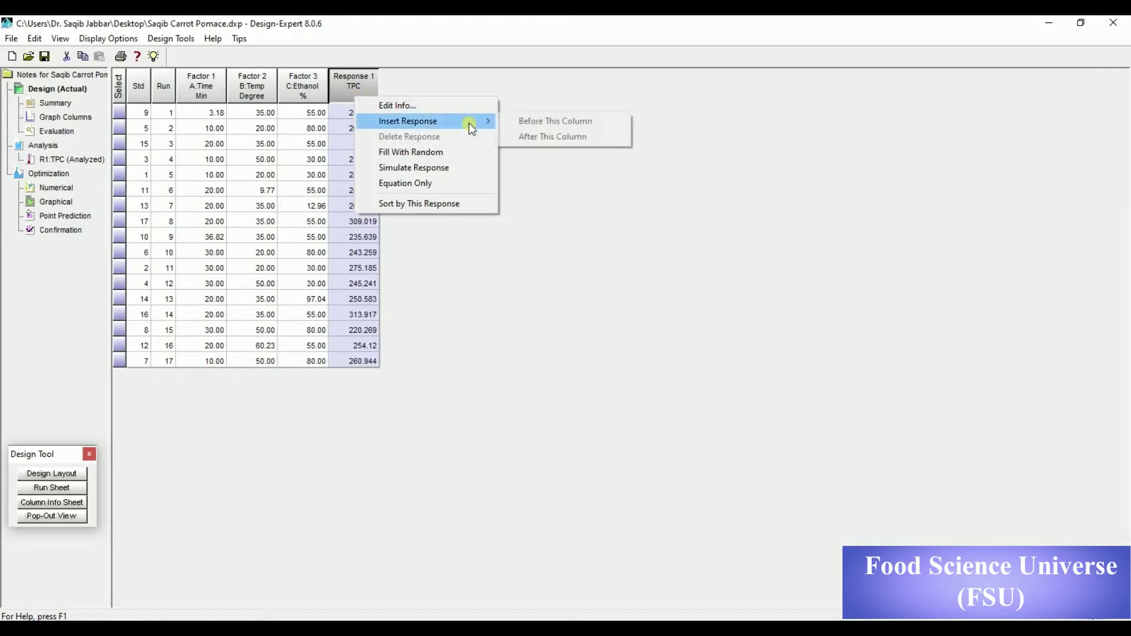
{"action": "left_click", "coordinate": [522, 137]}
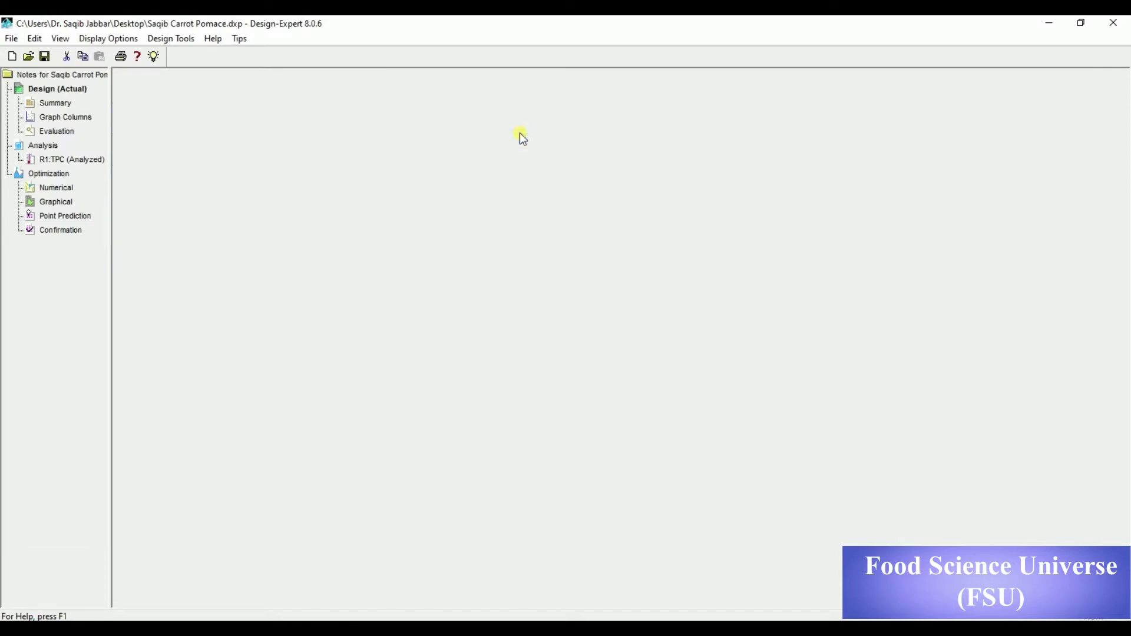
- Delete the untitled Response 2 column from the design layout and confirm the deletion
{"action": "left_click", "coordinate": [408, 93]}
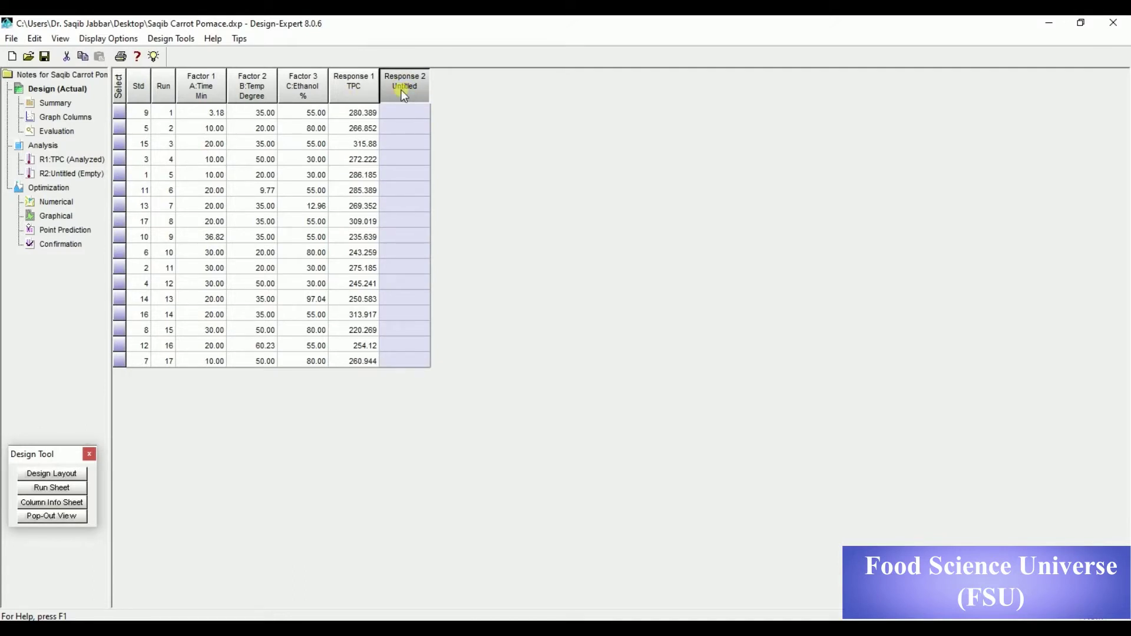
{"action": "right_click", "coordinate": [404, 94]}
{"action": "left_click", "coordinate": [437, 130]}
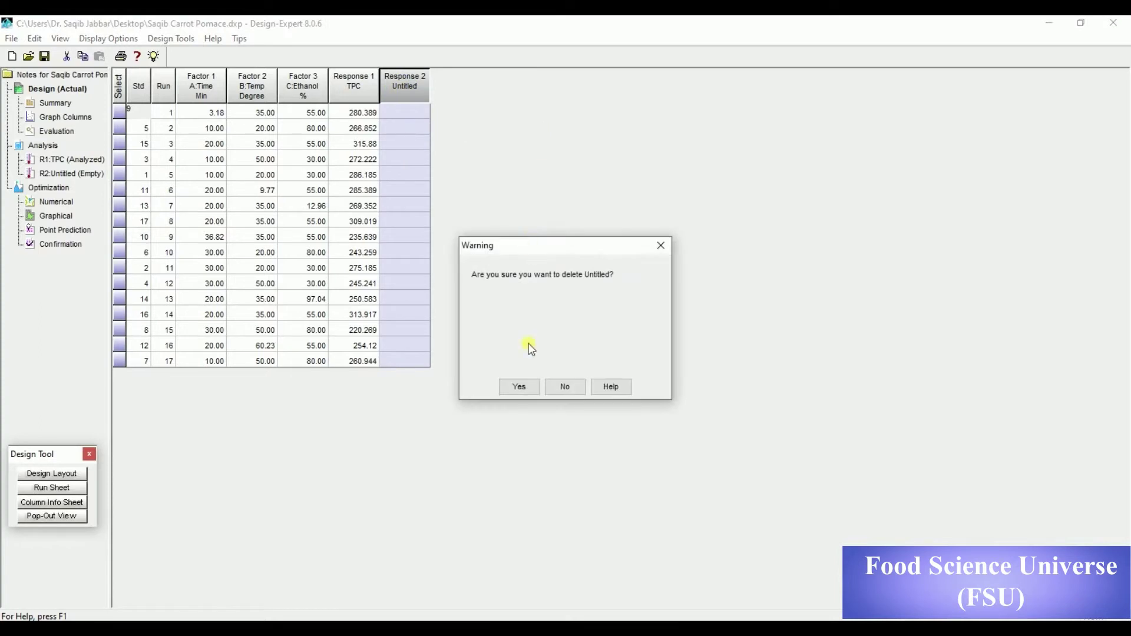
{"action": "left_click", "coordinate": [516, 388]}
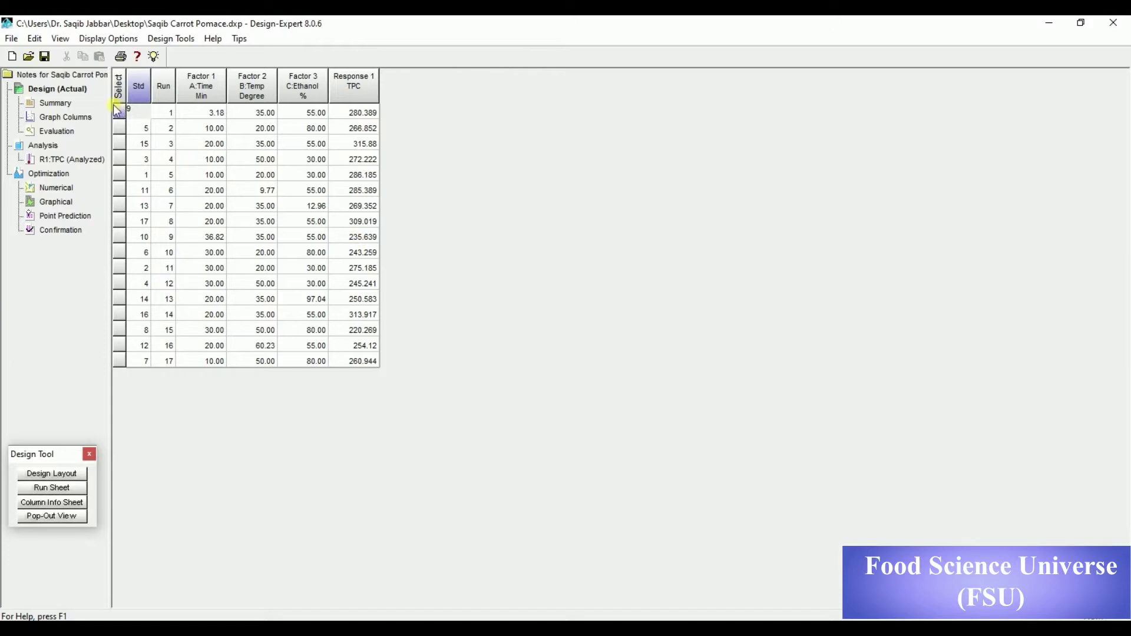
- View the design summary, and switch to Adobe Acrobat to find Table 1 with the independent variable levels in Saqib 5.pdf
{"action": "left_click", "coordinate": [58, 103]}
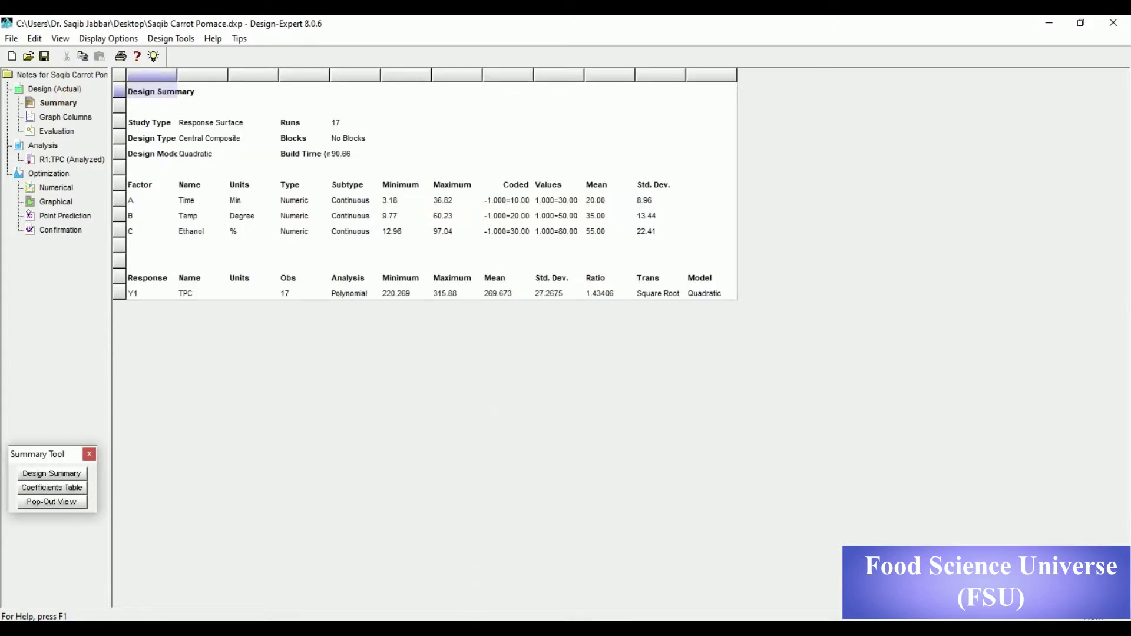
{"action": "left_click", "coordinate": [478, 628]}
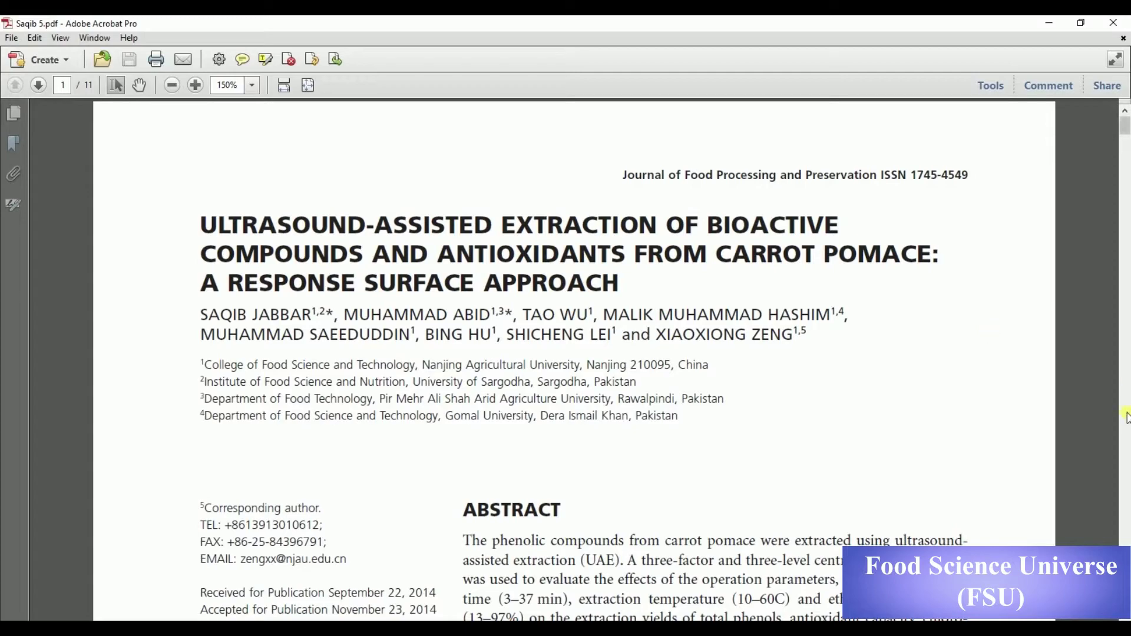
{"action": "scroll", "coordinate": [1125, 420], "scroll_direction": "down", "scroll_amount": 15}
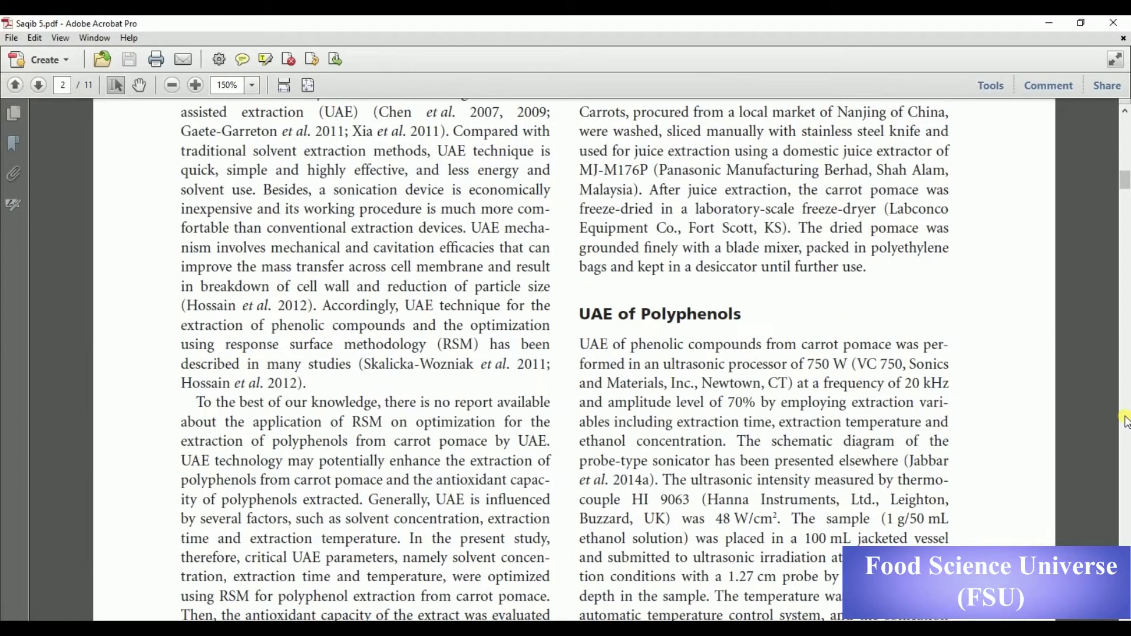
{"action": "scroll", "coordinate": [1125, 421], "scroll_direction": "down", "scroll_amount": 10}
{"action": "scroll", "coordinate": [1125, 421], "scroll_direction": "down", "scroll_amount": 10}
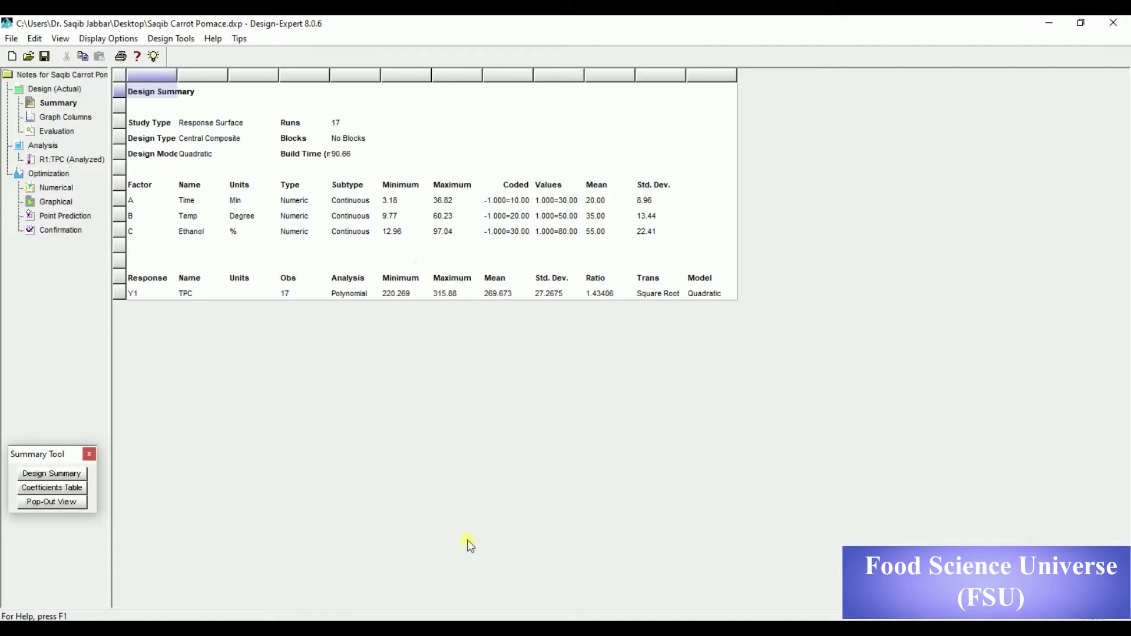
- Compare the factor levels in Table 1 of the Acrobat paper with the Design-Expert design summary, ending in Design-Expert
{"action": "key", "text": "alt+Tab"}
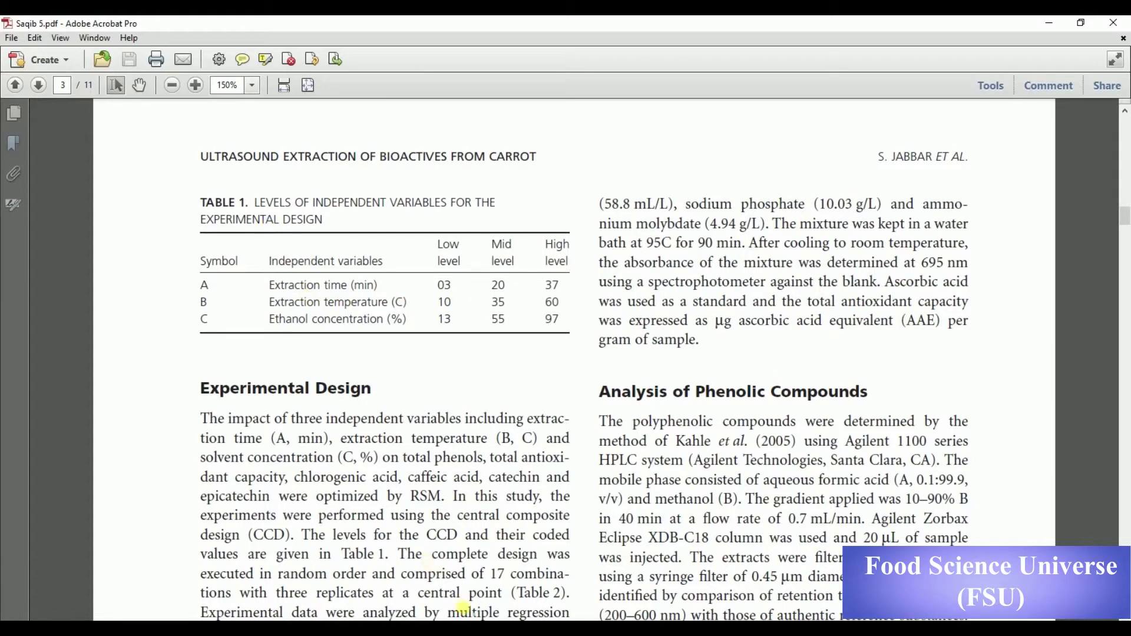
{"action": "key", "text": "alt+Tab"}
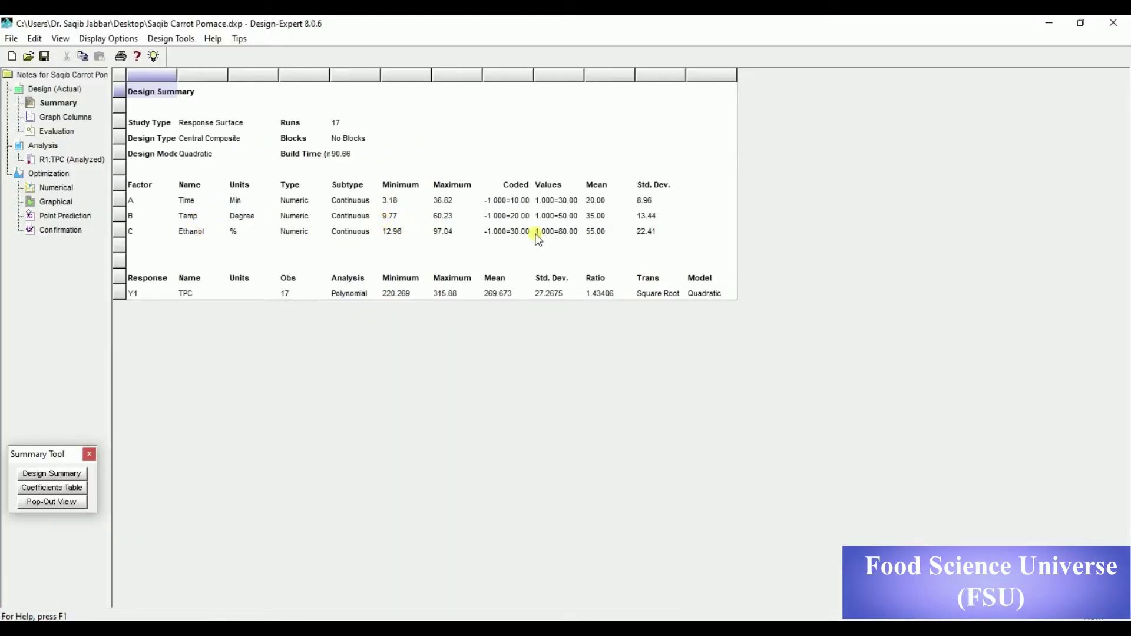
{"action": "key", "text": "alt+Tab"}
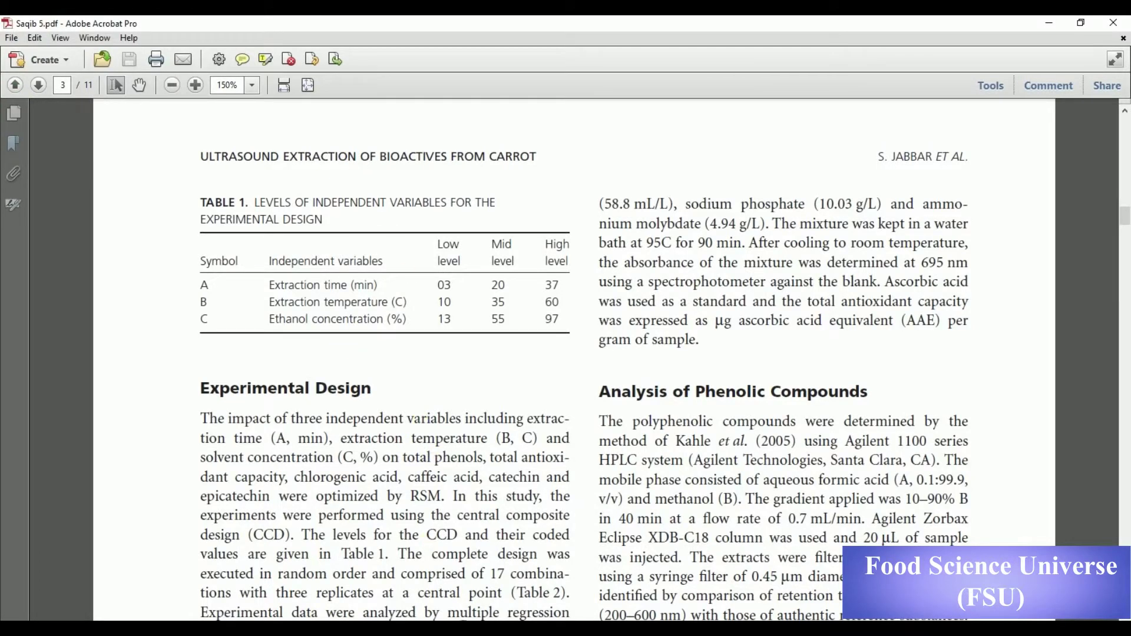
{"action": "key", "text": "alt+Tab"}
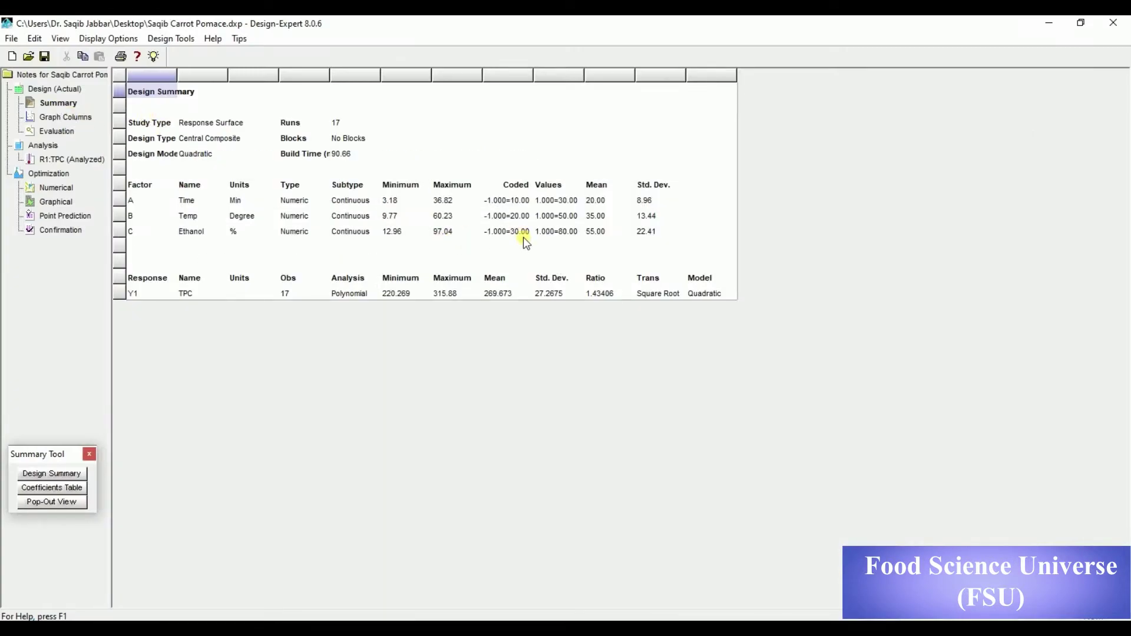
- View the graph columns with TPC plotted against A:Time, B:Temp and C:Ethanol in turn
{"action": "left_click", "coordinate": [68, 118]}
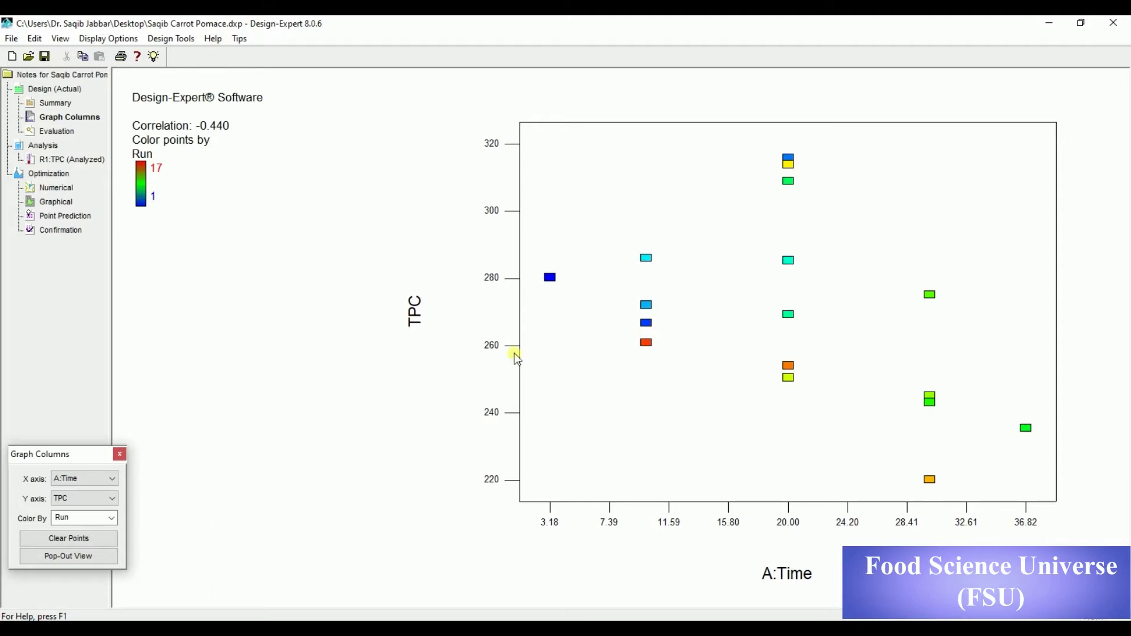
{"action": "left_click", "coordinate": [93, 478]}
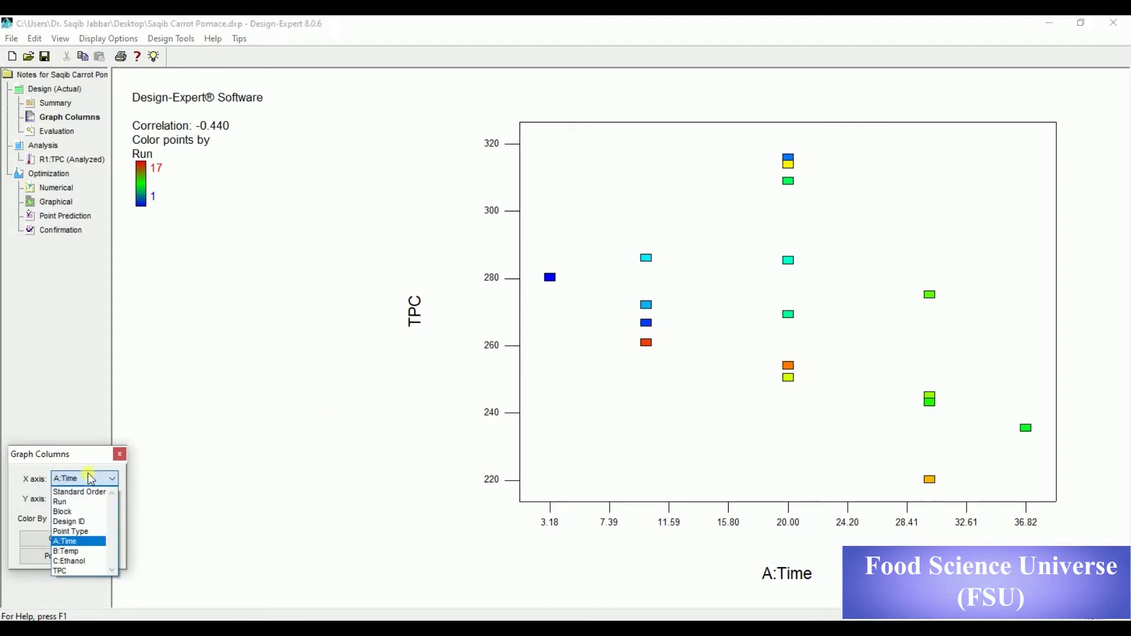
{"action": "left_click", "coordinate": [69, 551]}
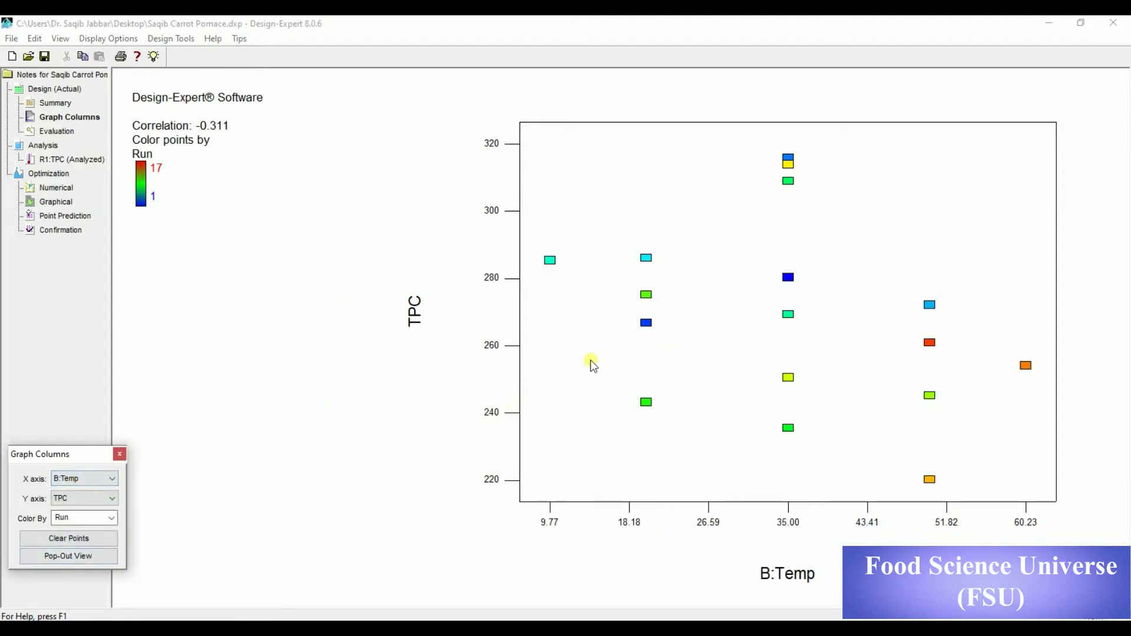
{"action": "left_click", "coordinate": [77, 478]}
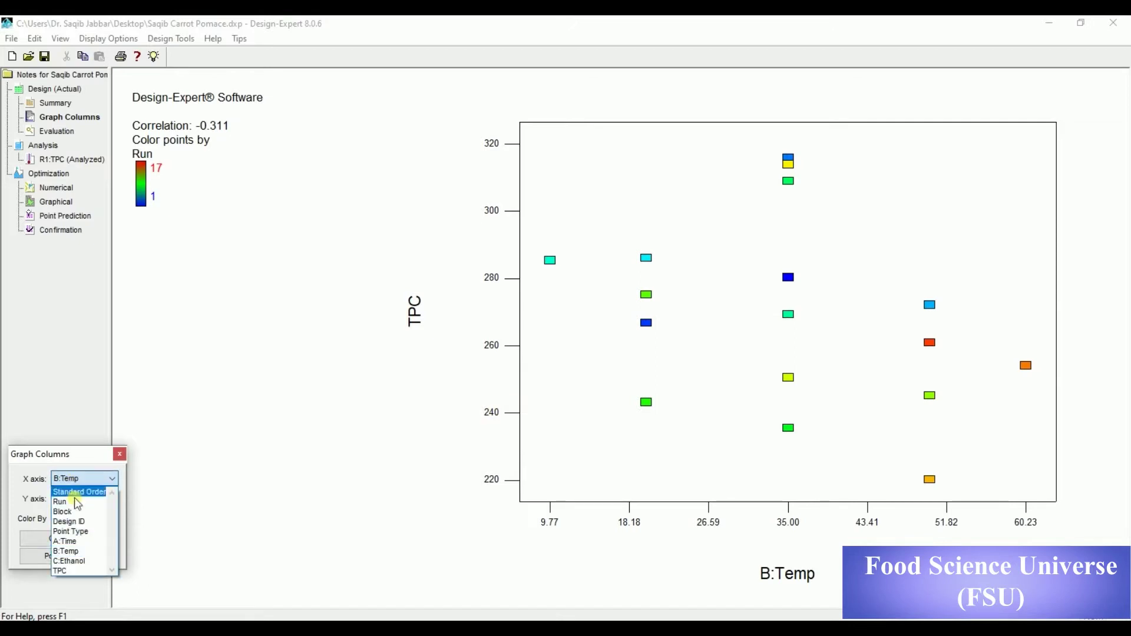
{"action": "left_click", "coordinate": [76, 564]}
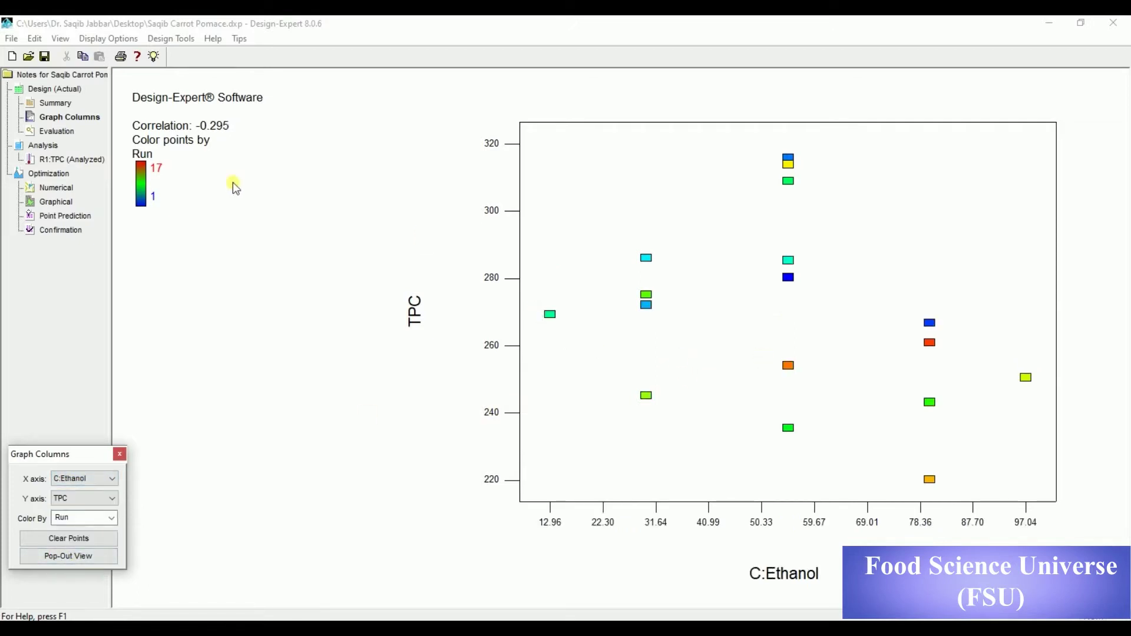
- Examine the design evaluation results for the quadratic model down to the leverage table with its point types
{"action": "left_click", "coordinate": [59, 132]}
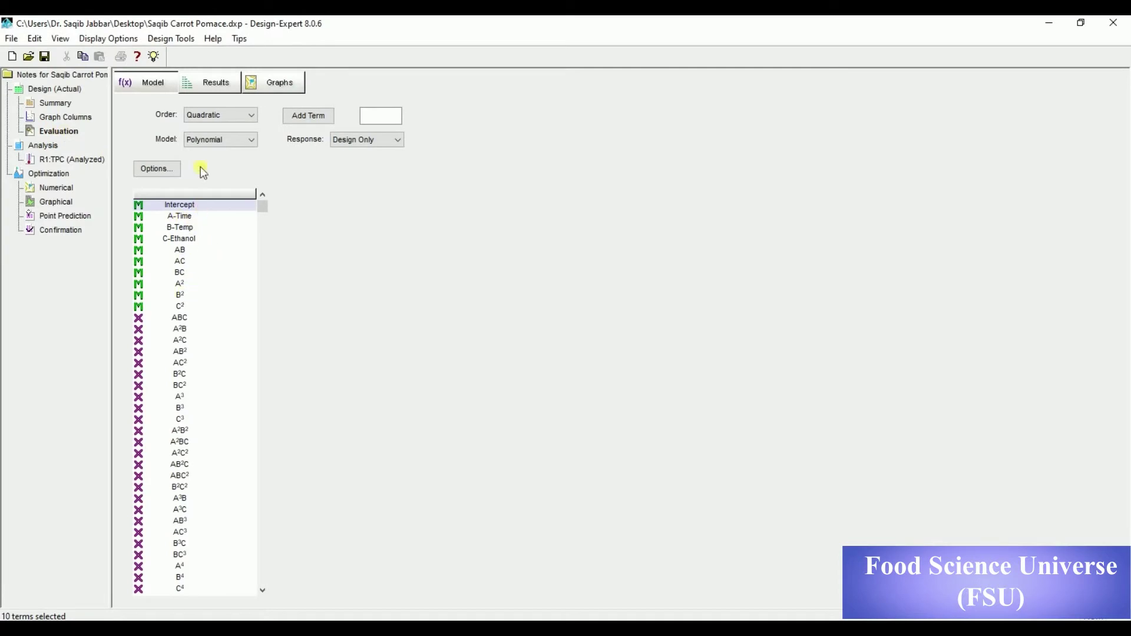
{"action": "left_click", "coordinate": [206, 83]}
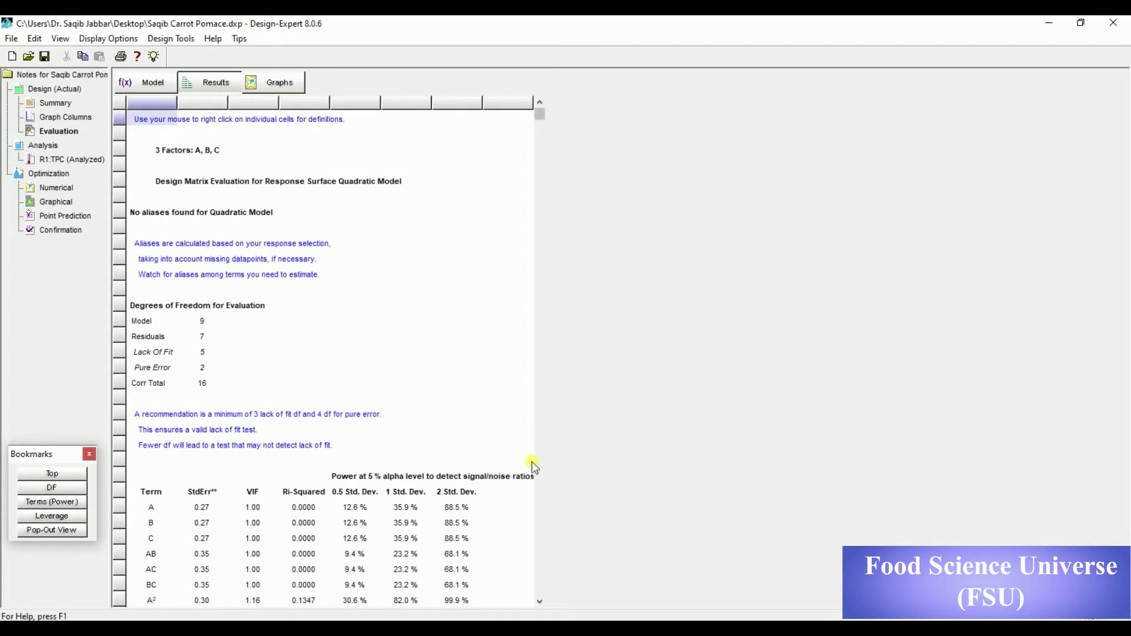
{"action": "left_click", "coordinate": [540, 482]}
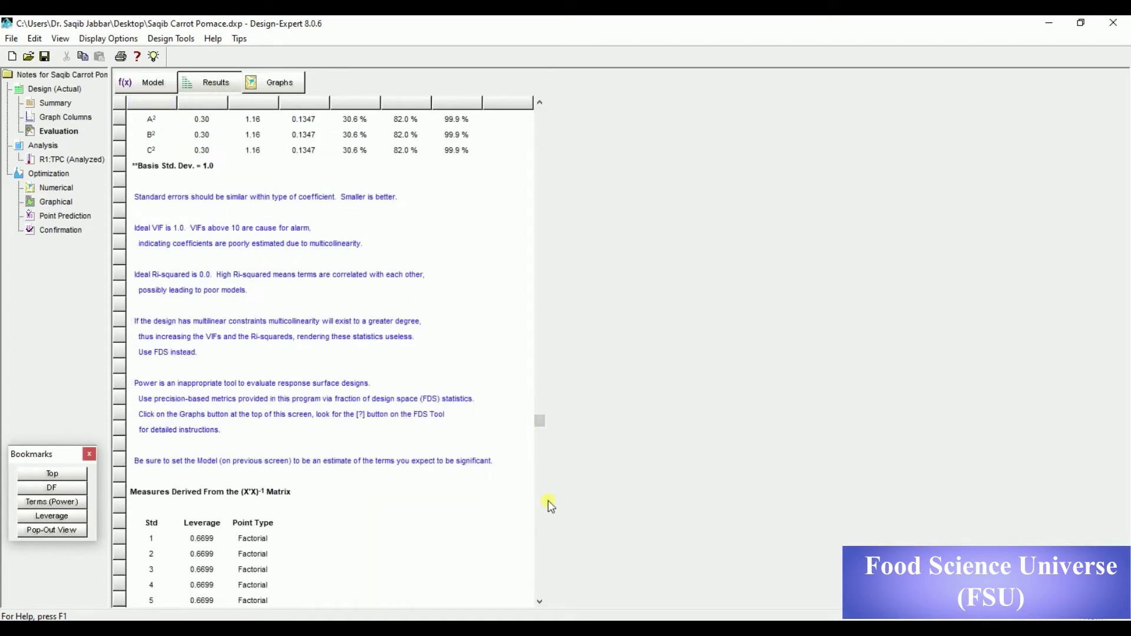
{"action": "left_click", "coordinate": [540, 602]}
{"action": "left_click", "coordinate": [539, 603]}
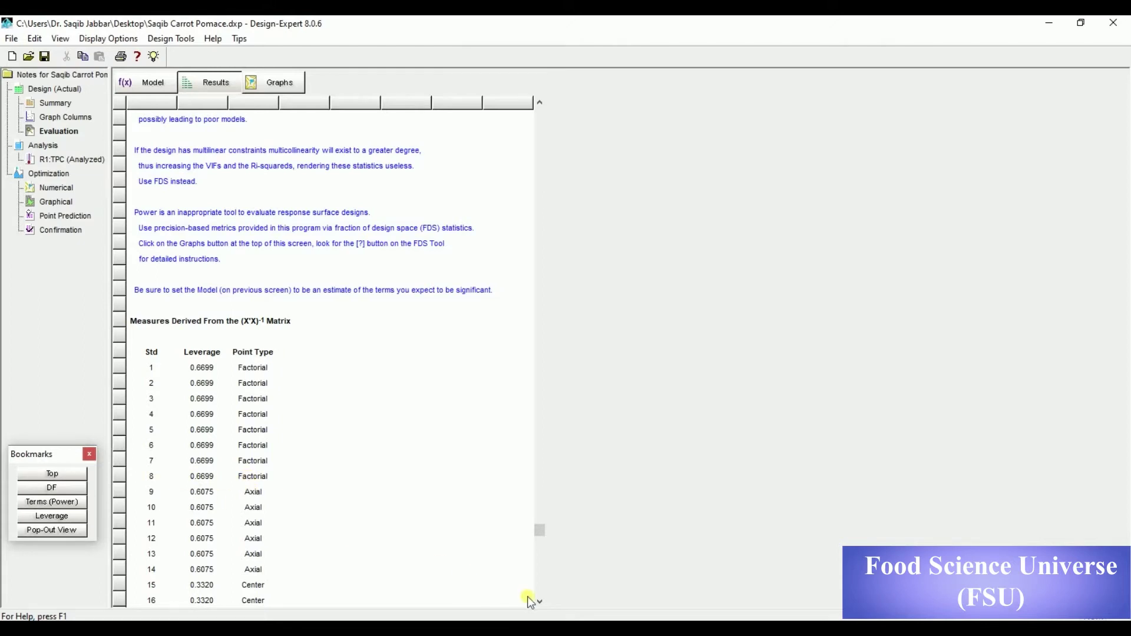
{"action": "left_click", "coordinate": [538, 601]}
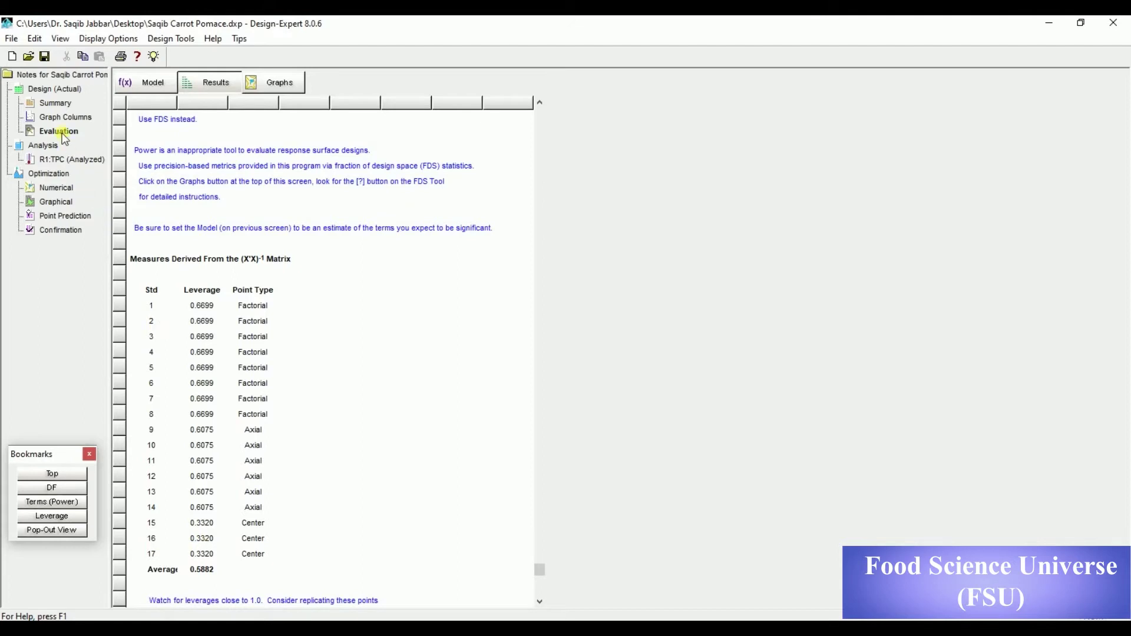
- Check the experimental runs in the design layout and view the FDS graph of the design evaluation
{"action": "left_click", "coordinate": [52, 91]}
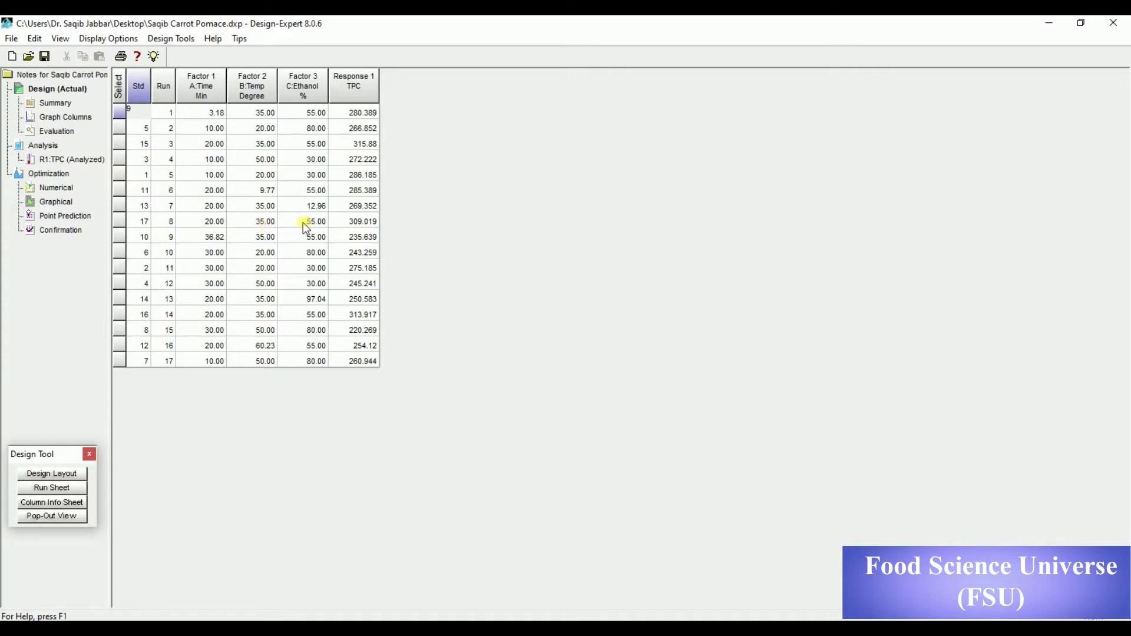
{"action": "left_click", "coordinate": [54, 132]}
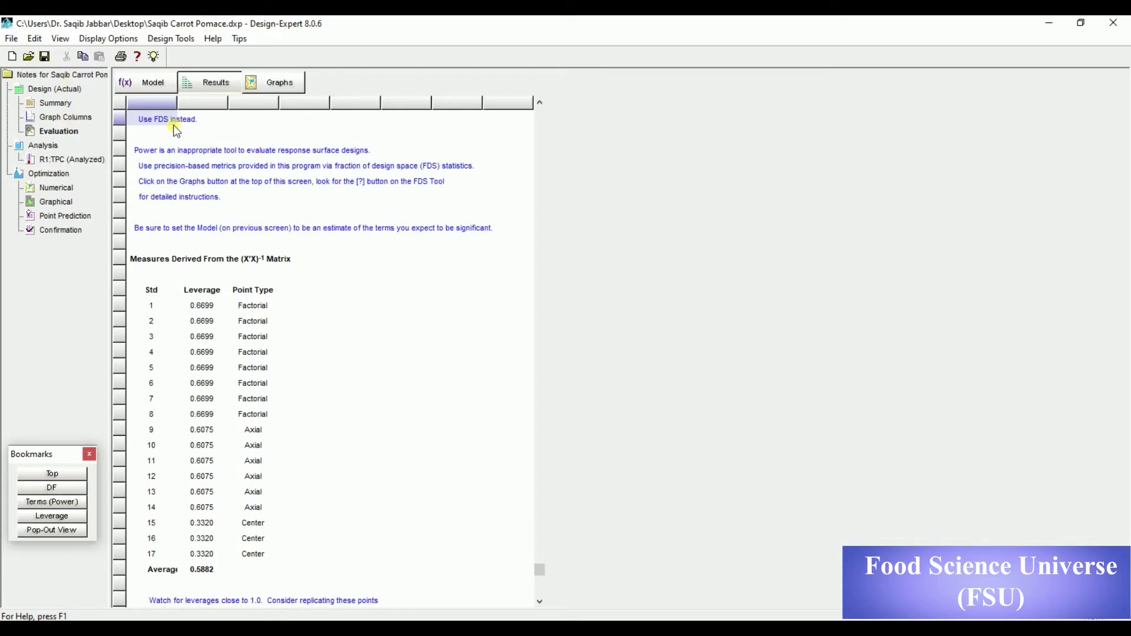
{"action": "left_click", "coordinate": [282, 85]}
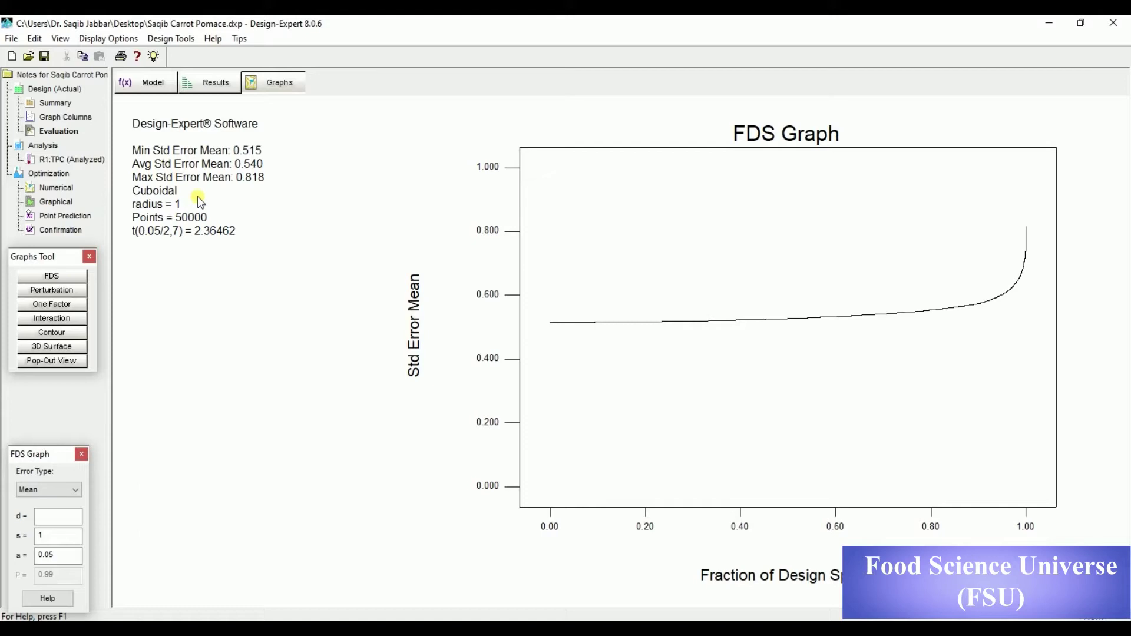
- Open the TPC response analysis, check its transformation settings and review the fit summary tables through the model summary statistics
{"action": "left_click", "coordinate": [53, 146]}
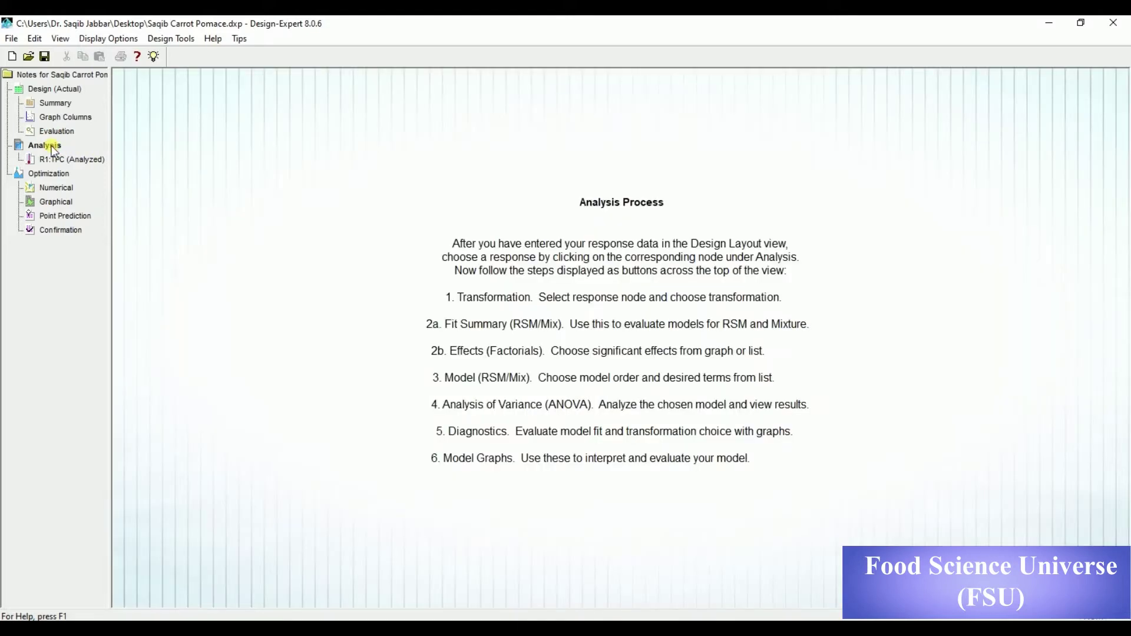
{"action": "left_click", "coordinate": [57, 160]}
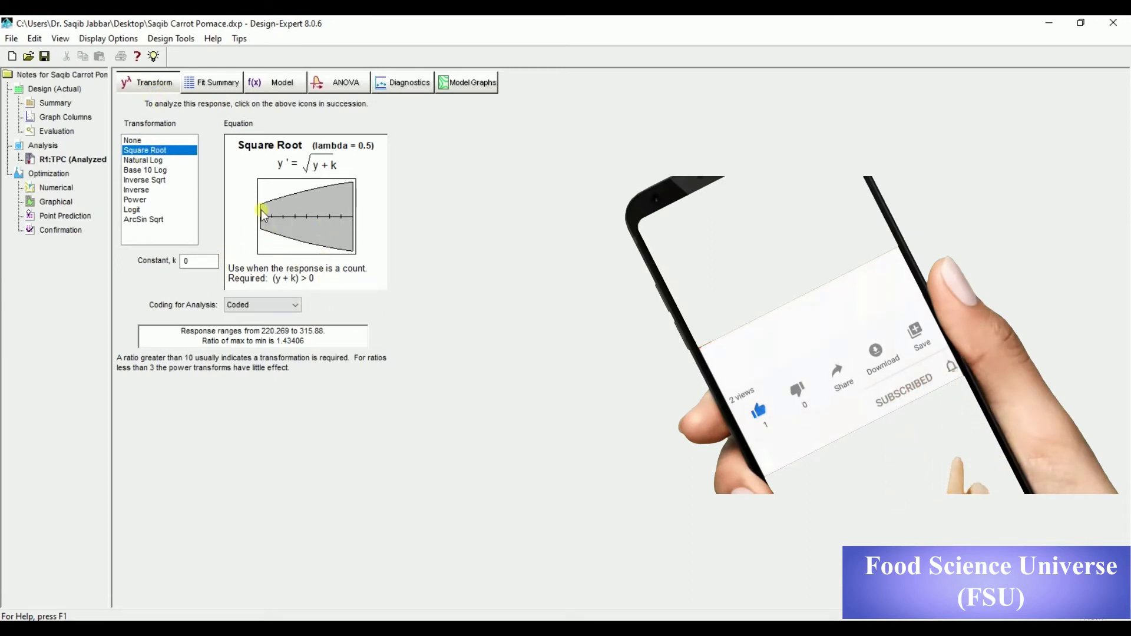
{"action": "left_click", "coordinate": [215, 84]}
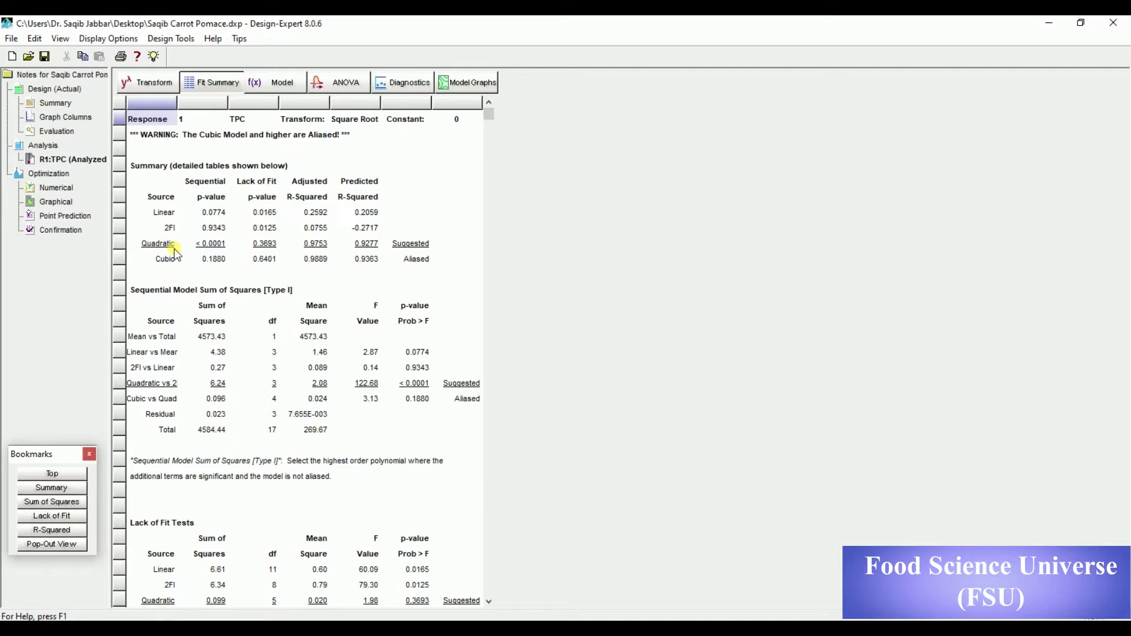
{"action": "left_click", "coordinate": [490, 450]}
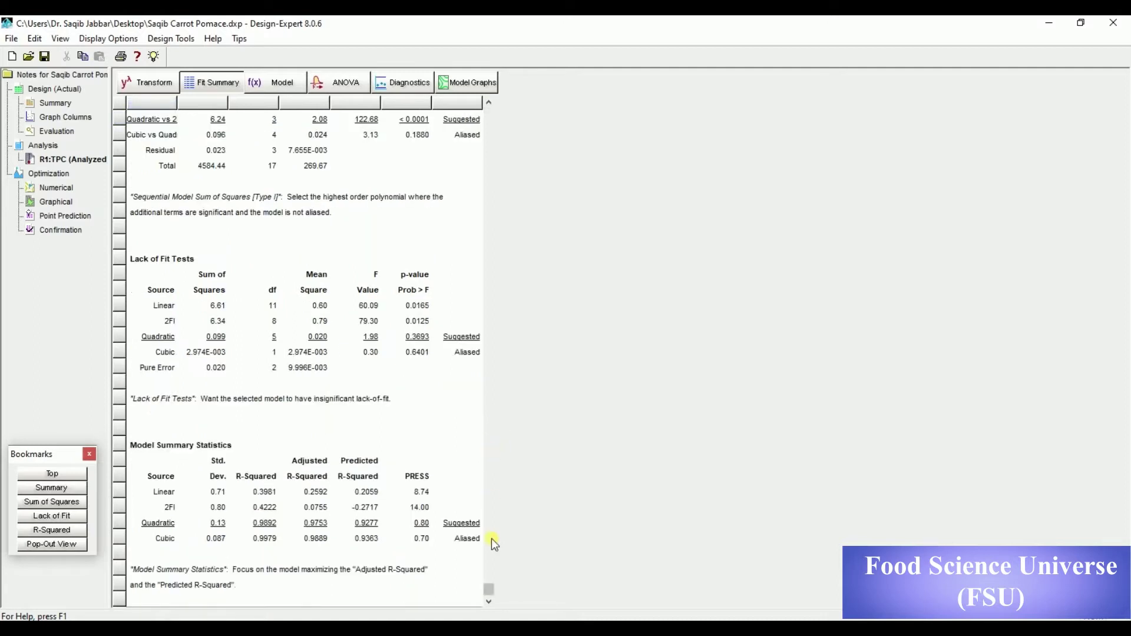
{"action": "left_click", "coordinate": [492, 146]}
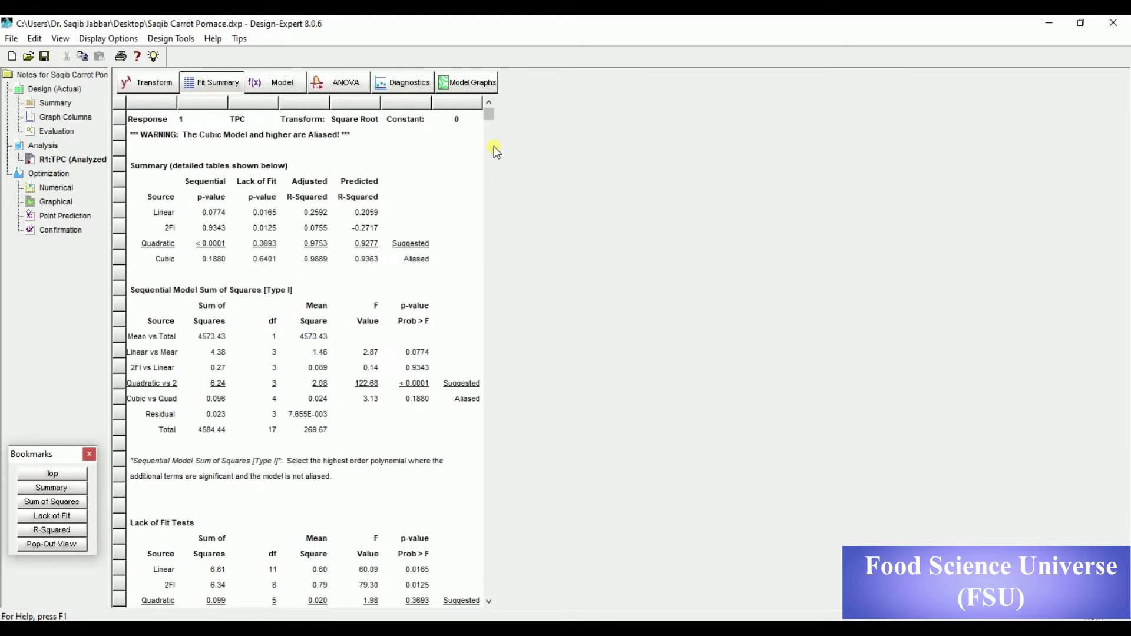
- Remove the C² term from the TPC model, add it back and return to the fit summary
{"action": "left_click", "coordinate": [284, 87]}
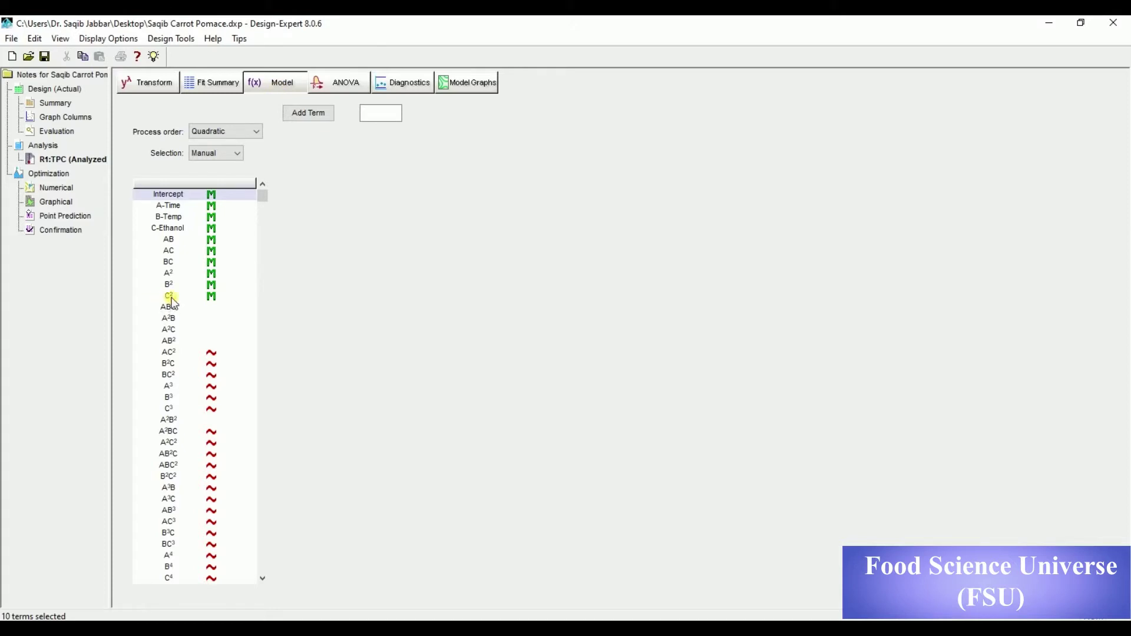
{"action": "left_click", "coordinate": [211, 296]}
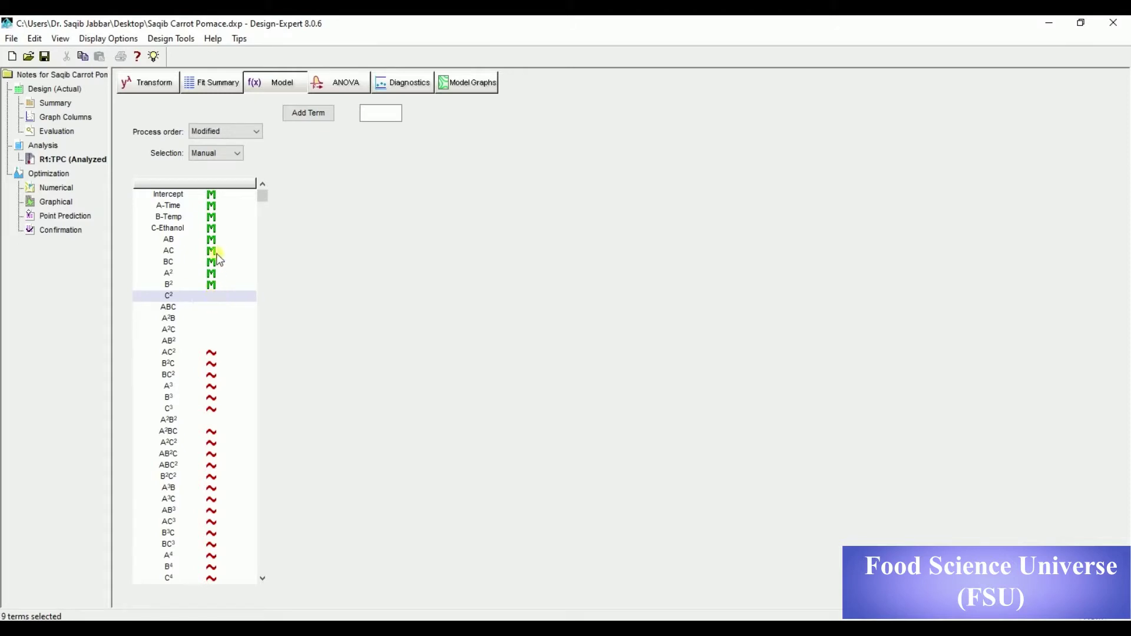
{"action": "left_click", "coordinate": [211, 296]}
{"action": "left_click", "coordinate": [205, 88]}
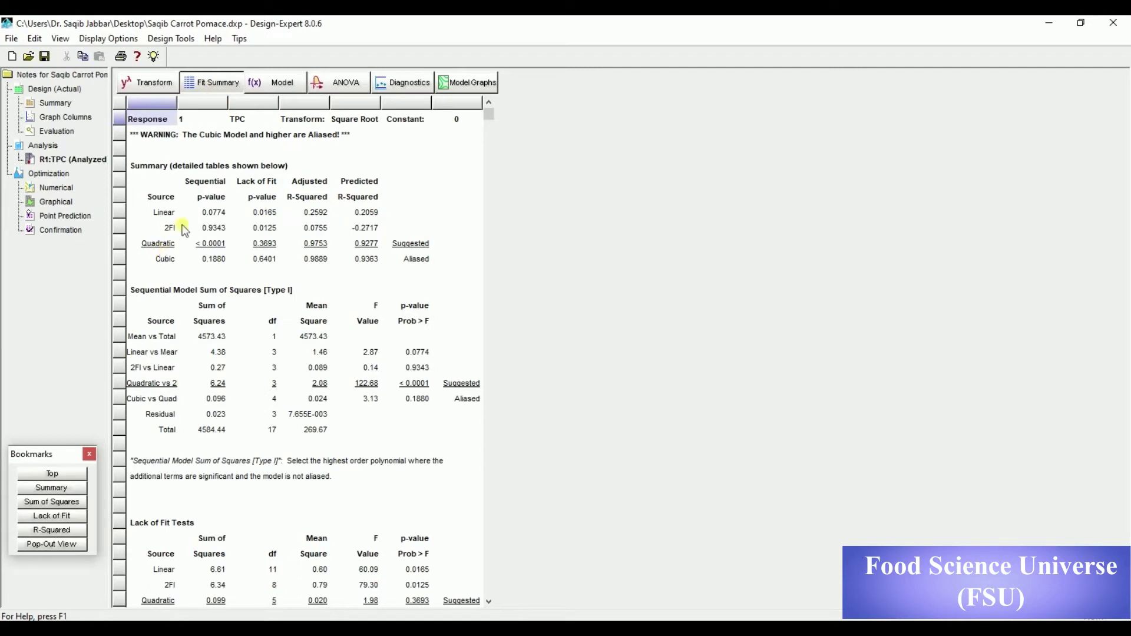
- View the quadratic model terms for TPC, open the ANOVA and check the significance of the model and lack of fit
{"action": "left_click", "coordinate": [275, 83]}
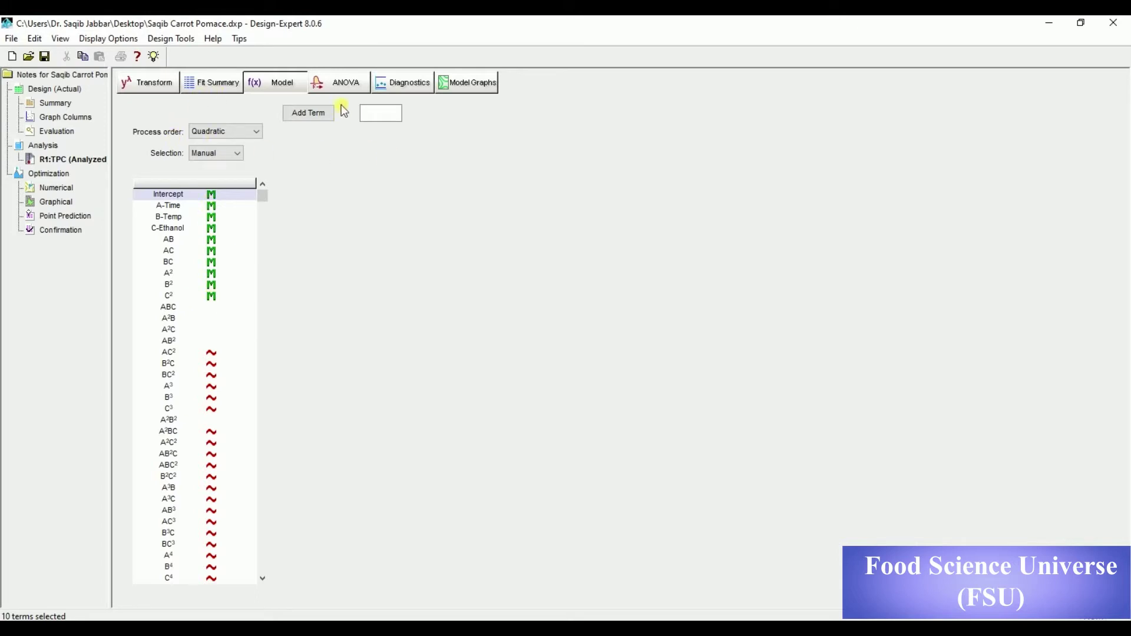
{"action": "left_click", "coordinate": [345, 84]}
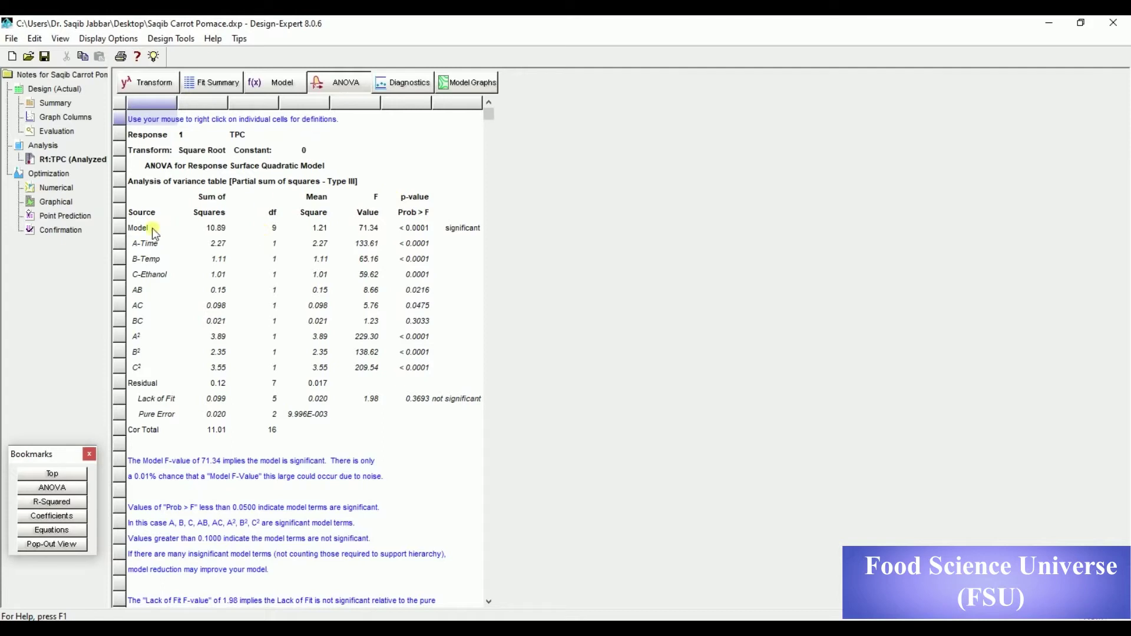
{"action": "left_click", "coordinate": [451, 229]}
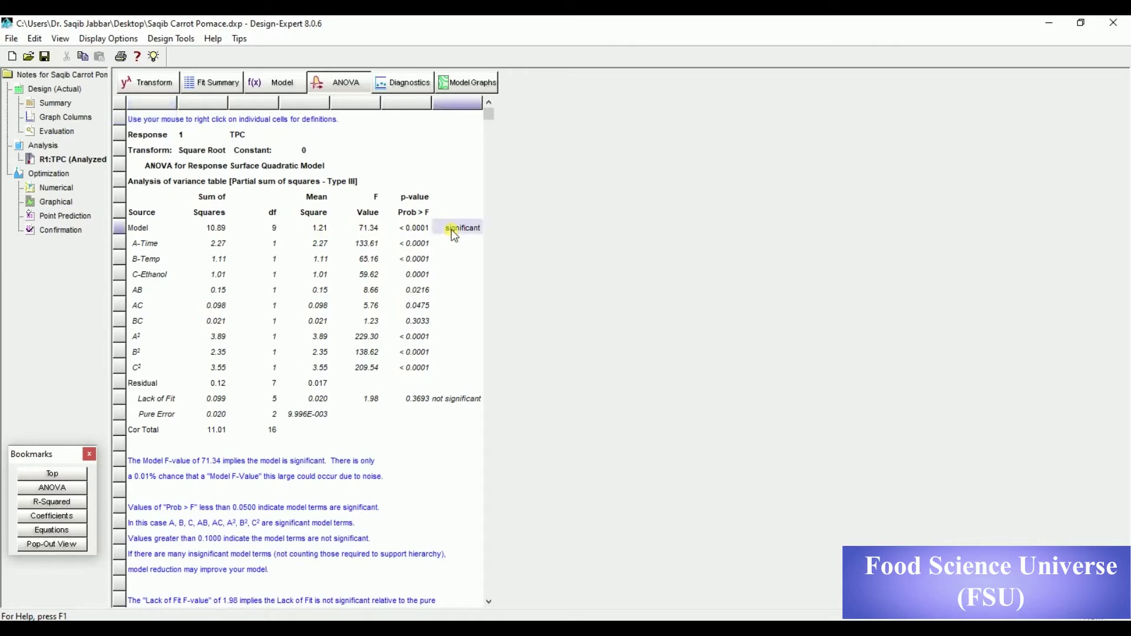
{"action": "left_click", "coordinate": [435, 400]}
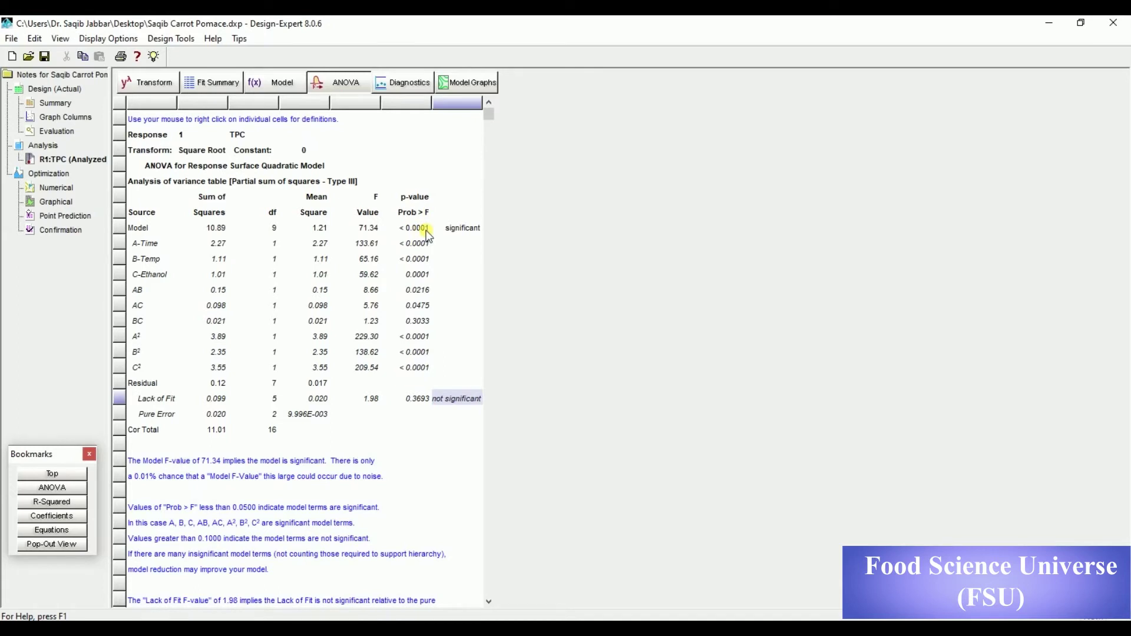
- Examine the ANOVA p-values of the individual terms, including C-Ethanol, AB, AC and C²
{"action": "left_click", "coordinate": [419, 275]}
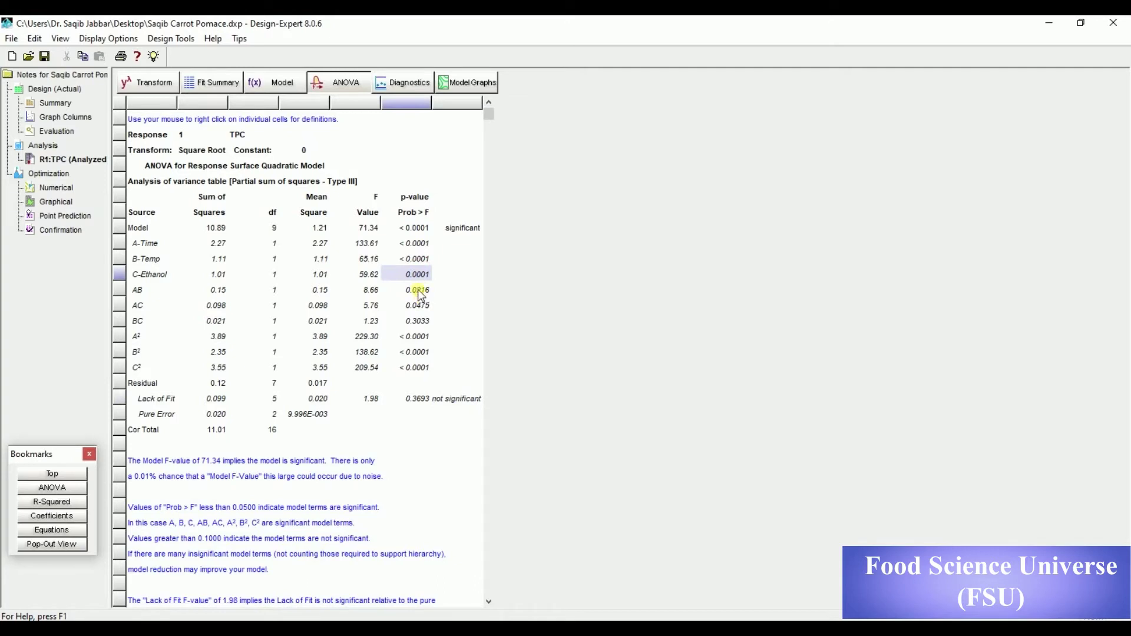
{"action": "left_click", "coordinate": [418, 292]}
{"action": "left_click", "coordinate": [418, 305]}
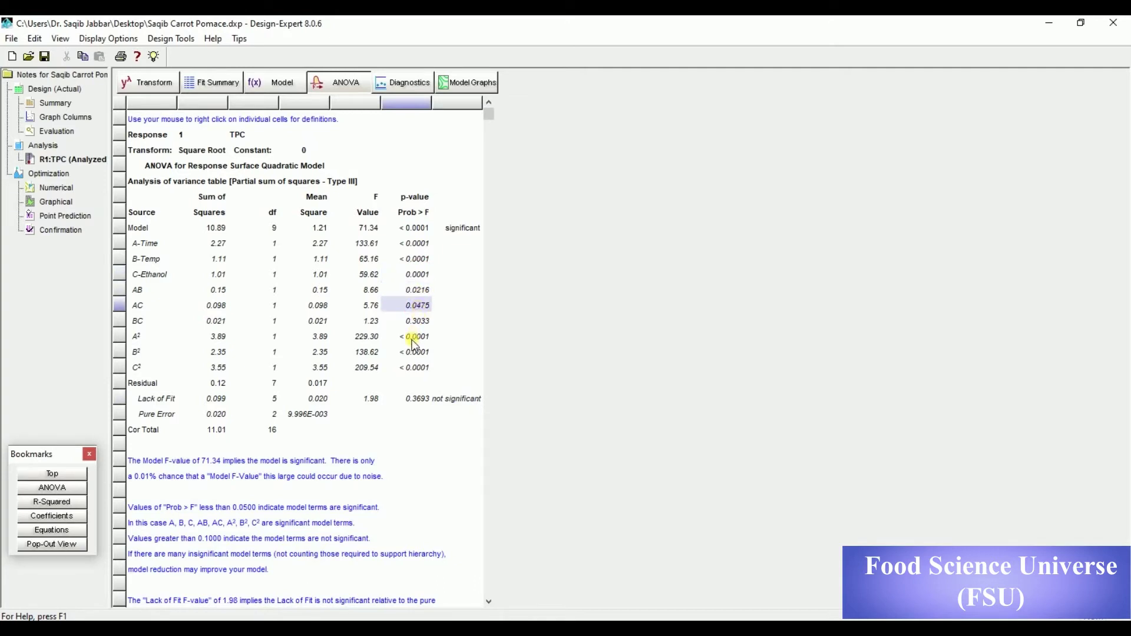
{"action": "left_click", "coordinate": [415, 368]}
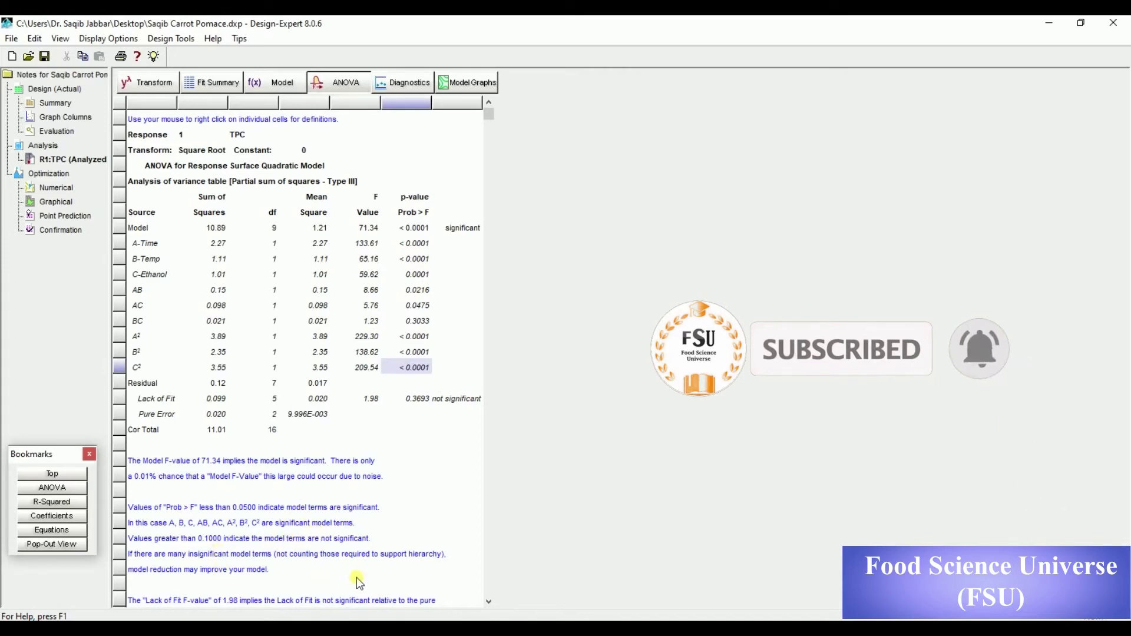
- Review the ANOVA interpretation notes, the R-squared and adequate precision statistics, and the coefficient estimates down to the coded equation heading
{"action": "left_click", "coordinate": [488, 602]}
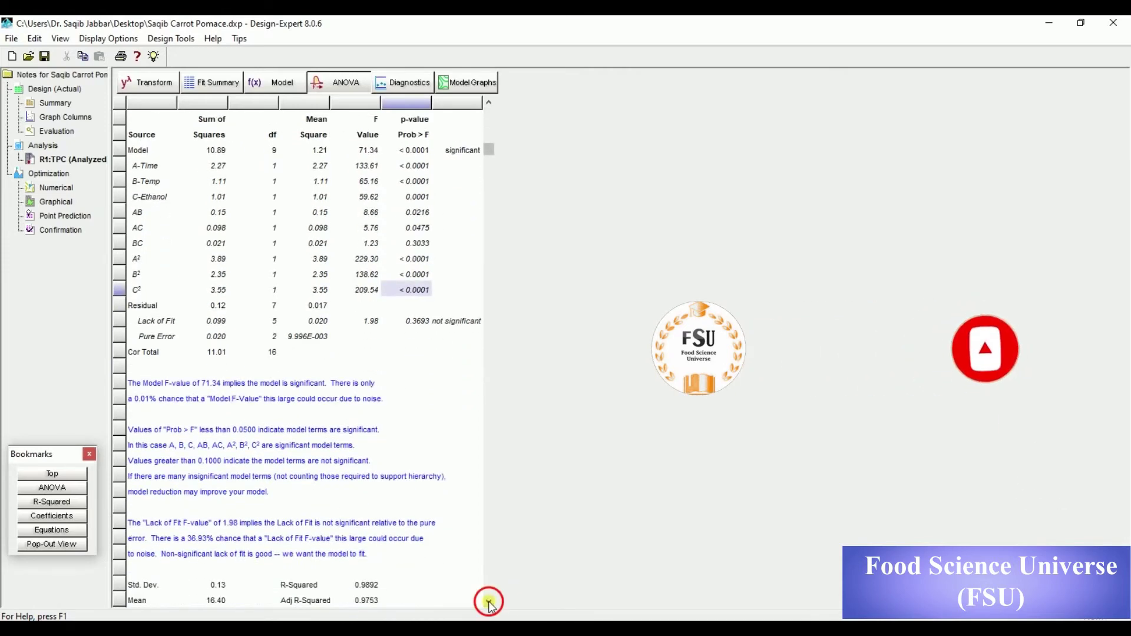
{"action": "left_click", "coordinate": [489, 602]}
{"action": "left_click", "coordinate": [489, 602]}
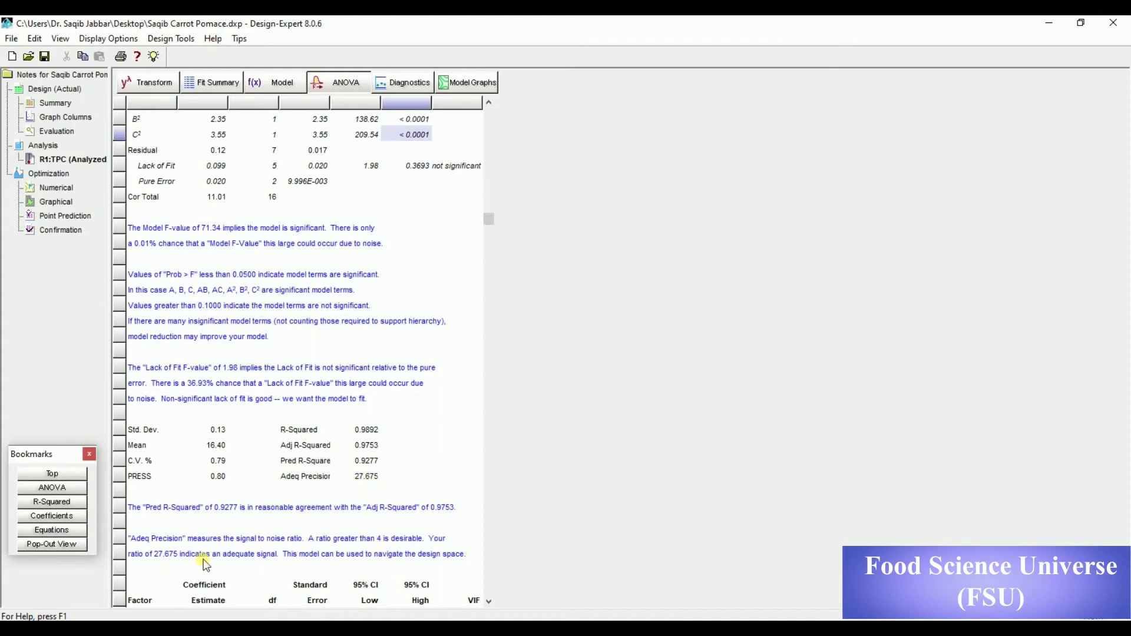
{"action": "left_click", "coordinate": [490, 599]}
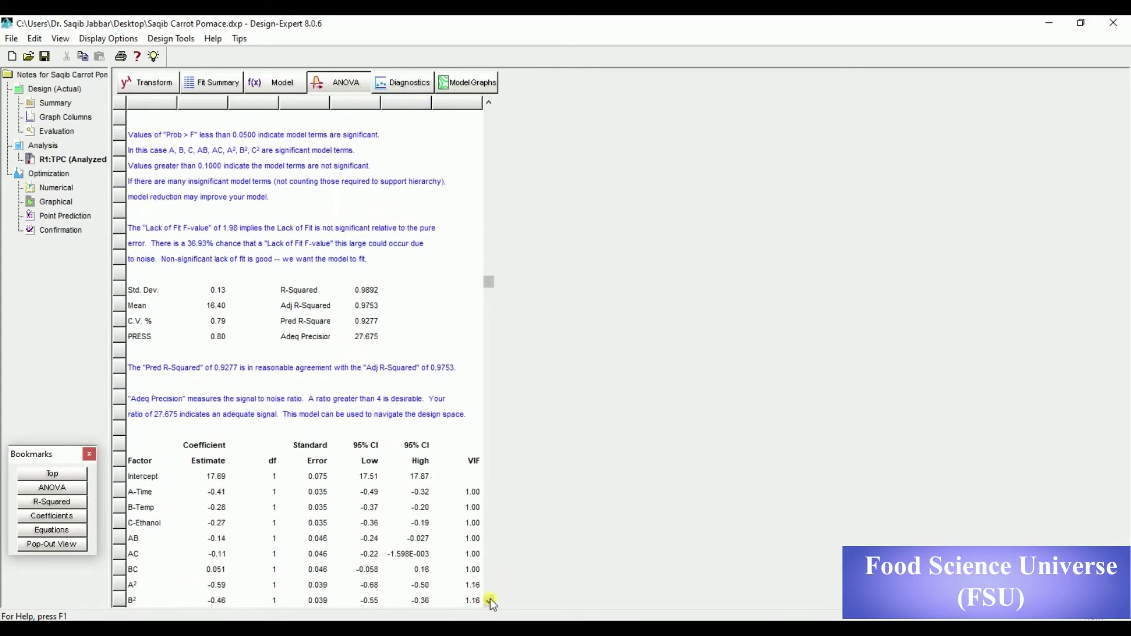
{"action": "left_click", "coordinate": [489, 599]}
{"action": "left_click", "coordinate": [489, 600]}
{"action": "left_click", "coordinate": [489, 600]}
{"action": "left_click", "coordinate": [489, 600]}
{"action": "left_click", "coordinate": [489, 599]}
{"action": "left_click", "coordinate": [489, 599]}
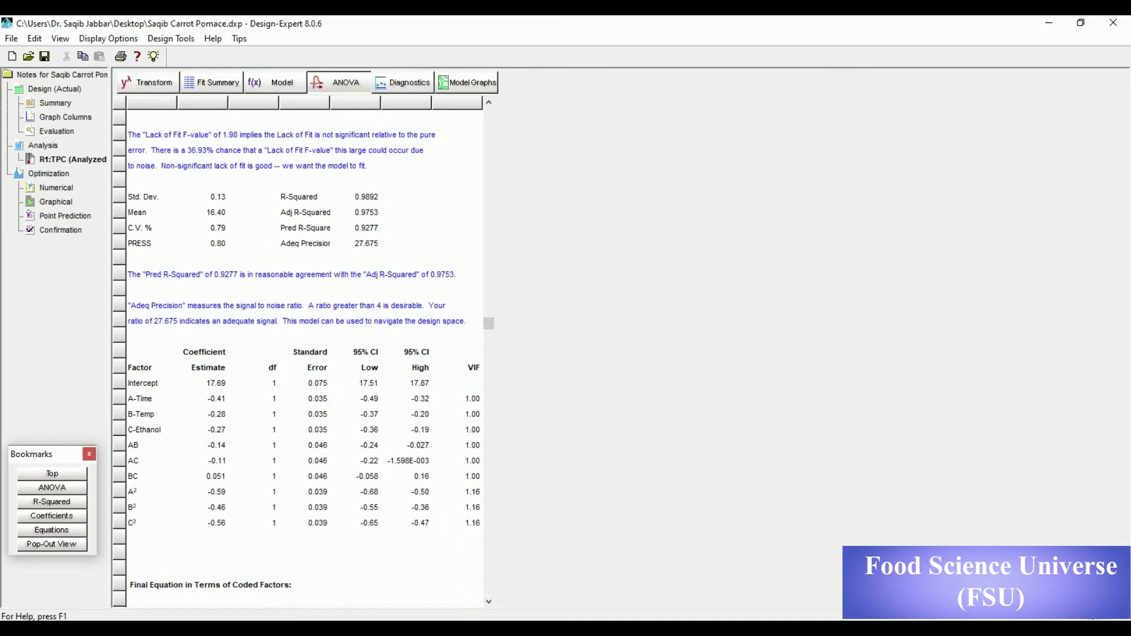
- Switch to the carrot extraction article in Adobe Acrobat and find Table 2 with the central composite design runs
{"action": "key", "text": "alt+Tab"}
{"action": "left_click", "coordinate": [1127, 518]}
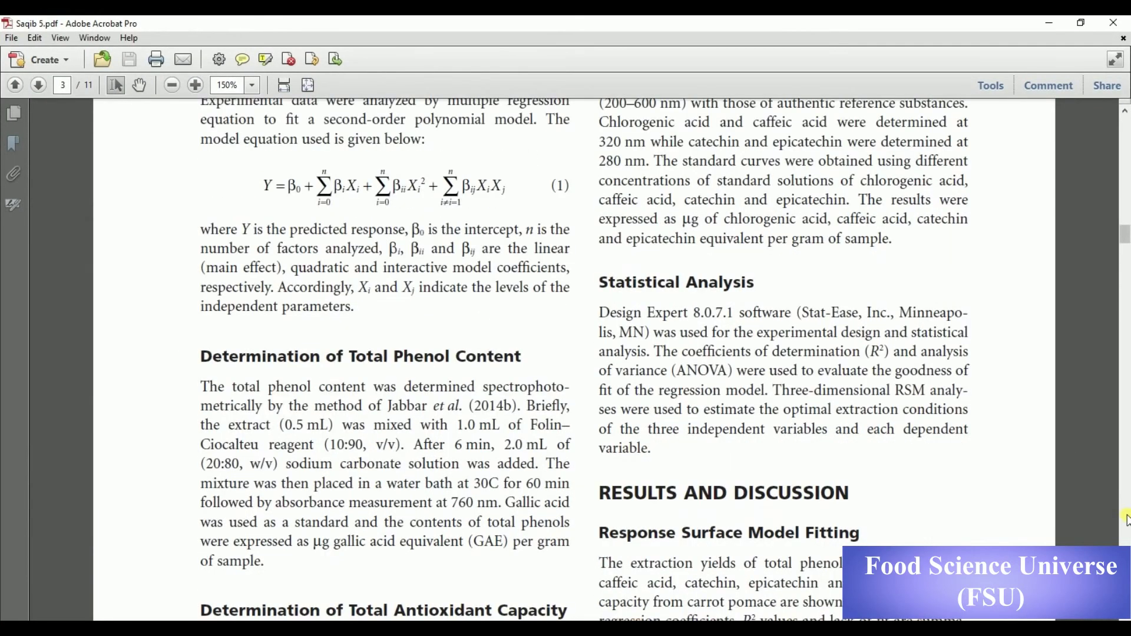
{"action": "left_click", "coordinate": [1127, 518]}
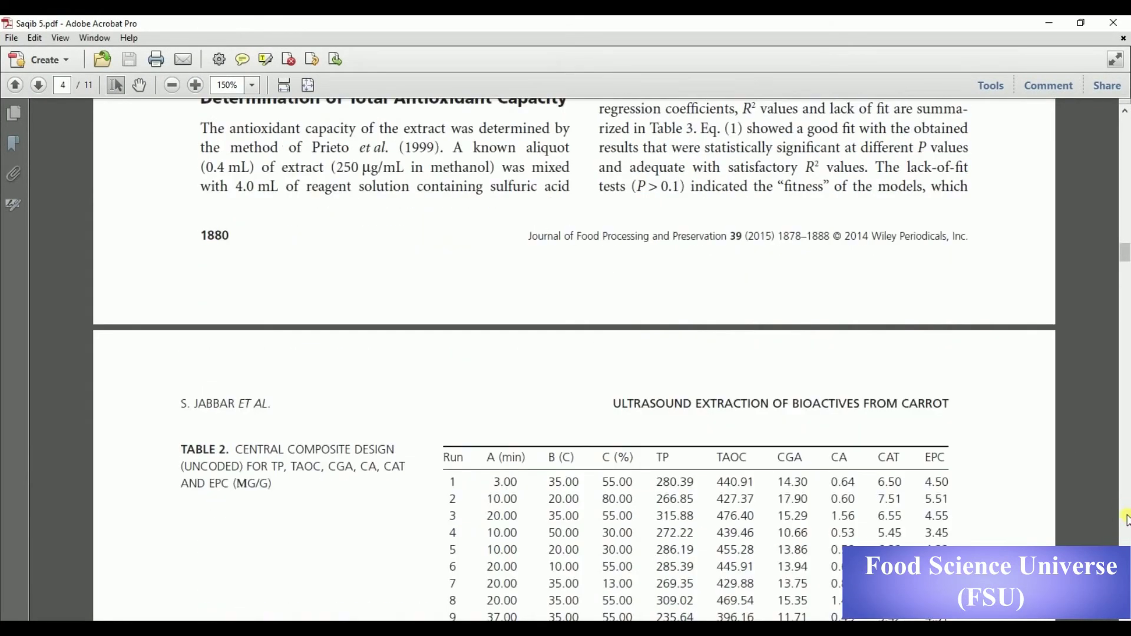
{"action": "scroll", "coordinate": [574, 359], "scroll_direction": "down", "scroll_amount": 2}
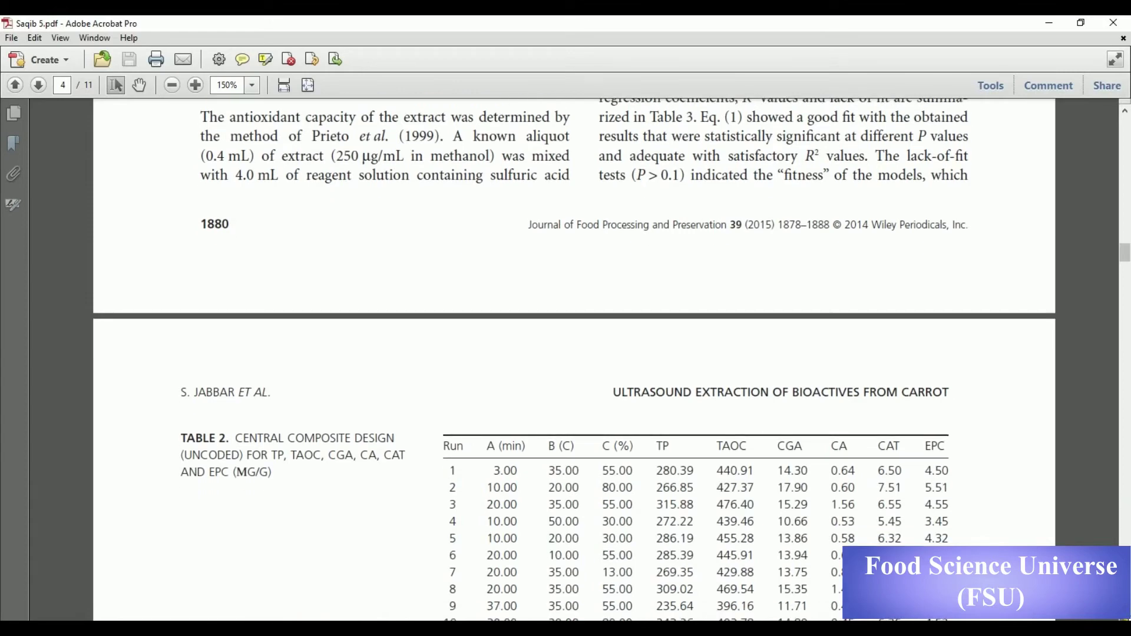
{"action": "scroll", "coordinate": [642, 337], "scroll_direction": "down", "scroll_amount": 4}
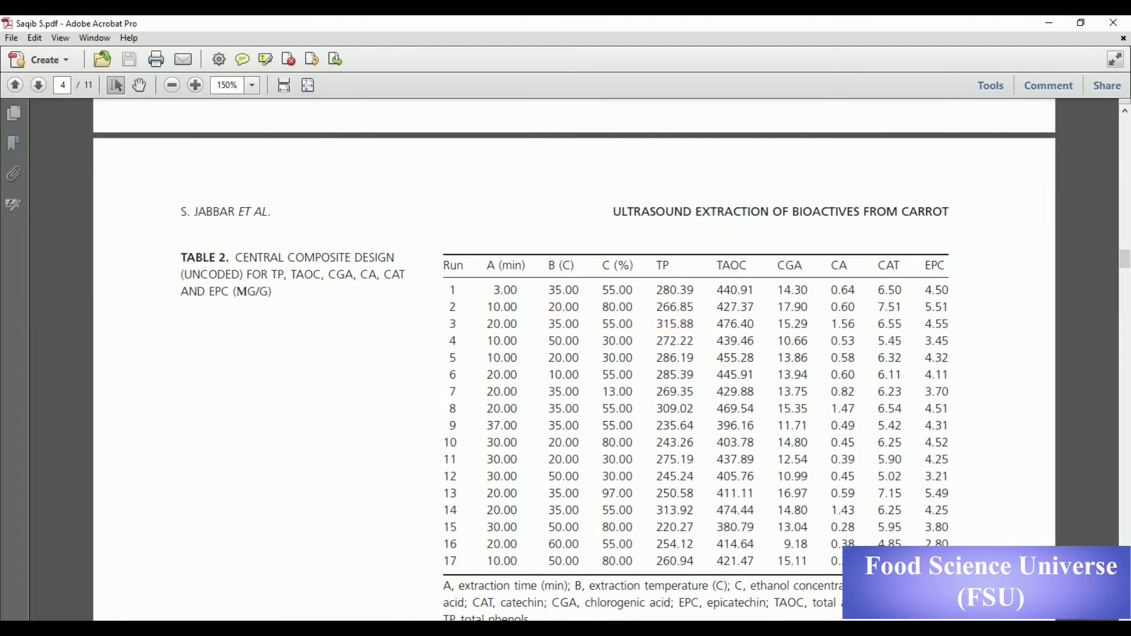
- Switch to Design-Expert, open the design layout and compare its runs and TPC values with Table 2 of the article
{"action": "key", "text": "alt+Tab"}
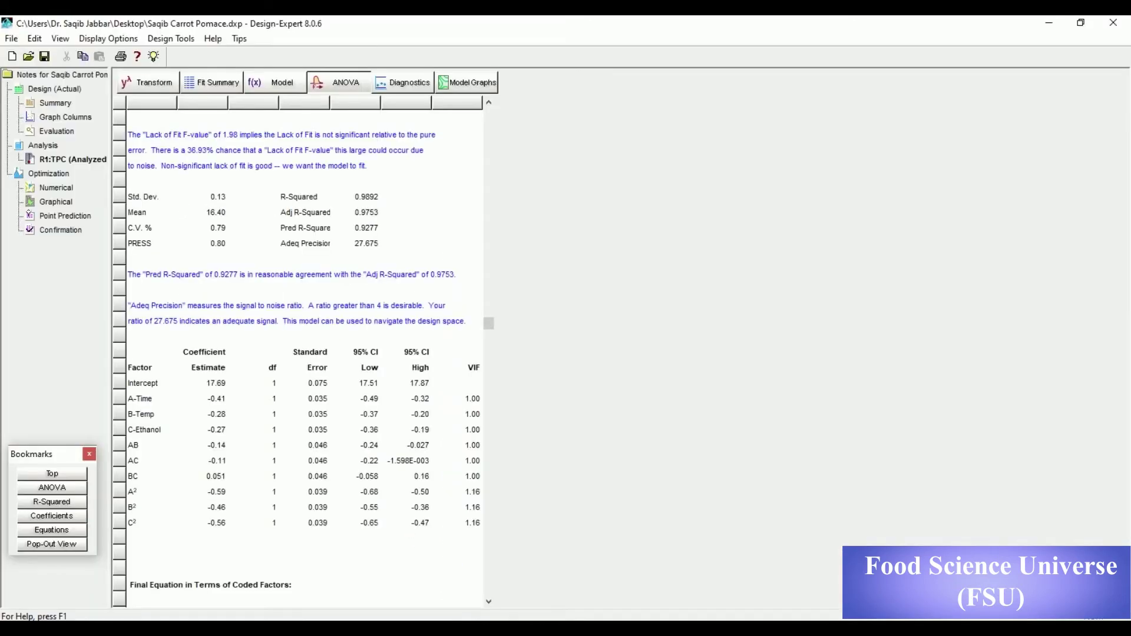
{"action": "left_click", "coordinate": [84, 90]}
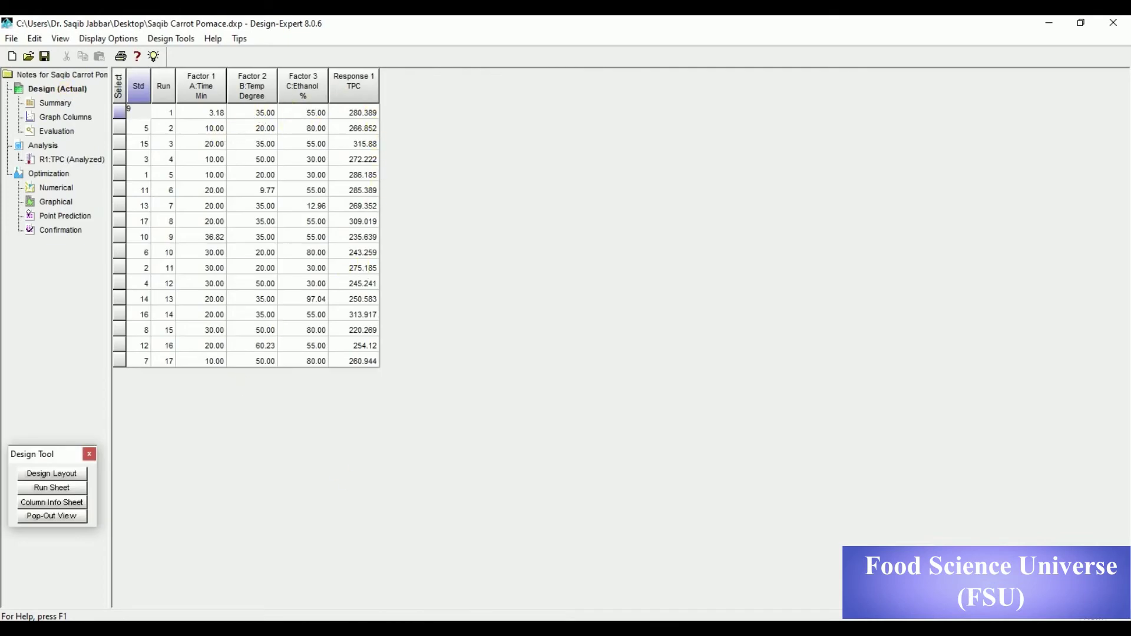
{"action": "key", "text": "alt+Tab"}
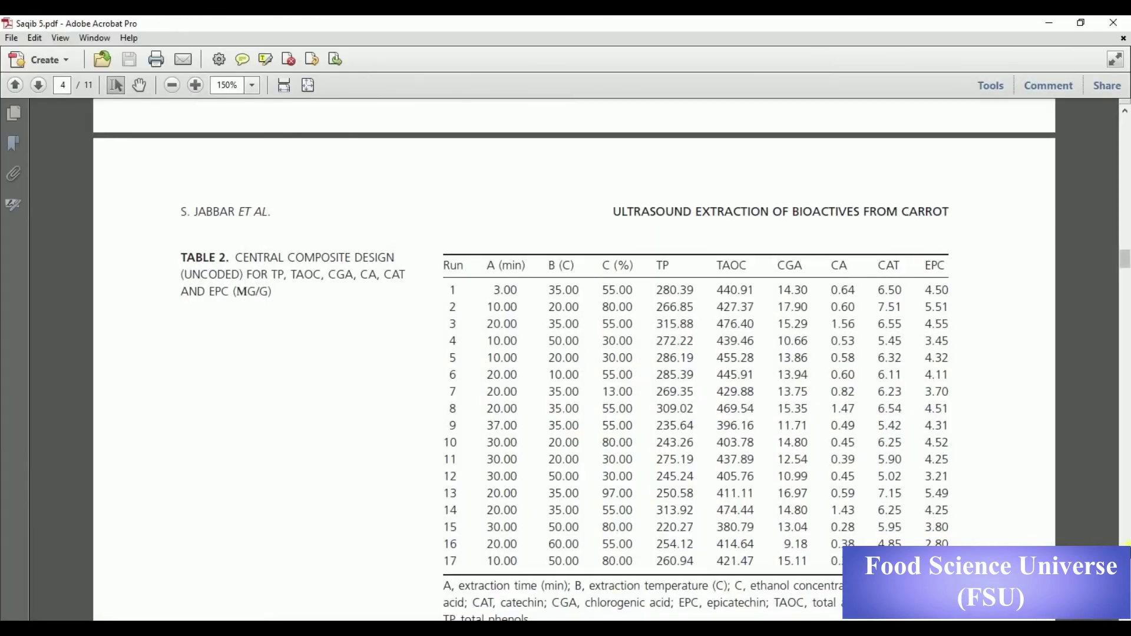
- Find the regression coefficients in Table 3 of the article, and reopen the TPC ANOVA coefficient estimates in Design-Expert
{"action": "scroll", "coordinate": [1124, 545], "scroll_direction": "down", "scroll_amount": 10}
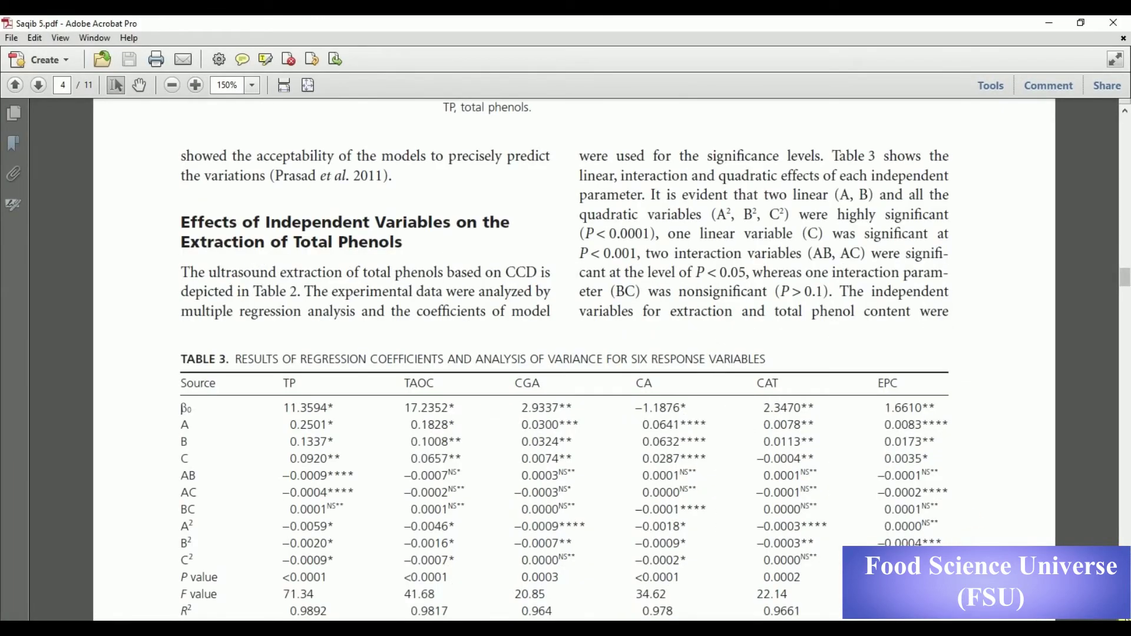
{"action": "scroll", "coordinate": [500, 395], "scroll_direction": "down", "scroll_amount": 3}
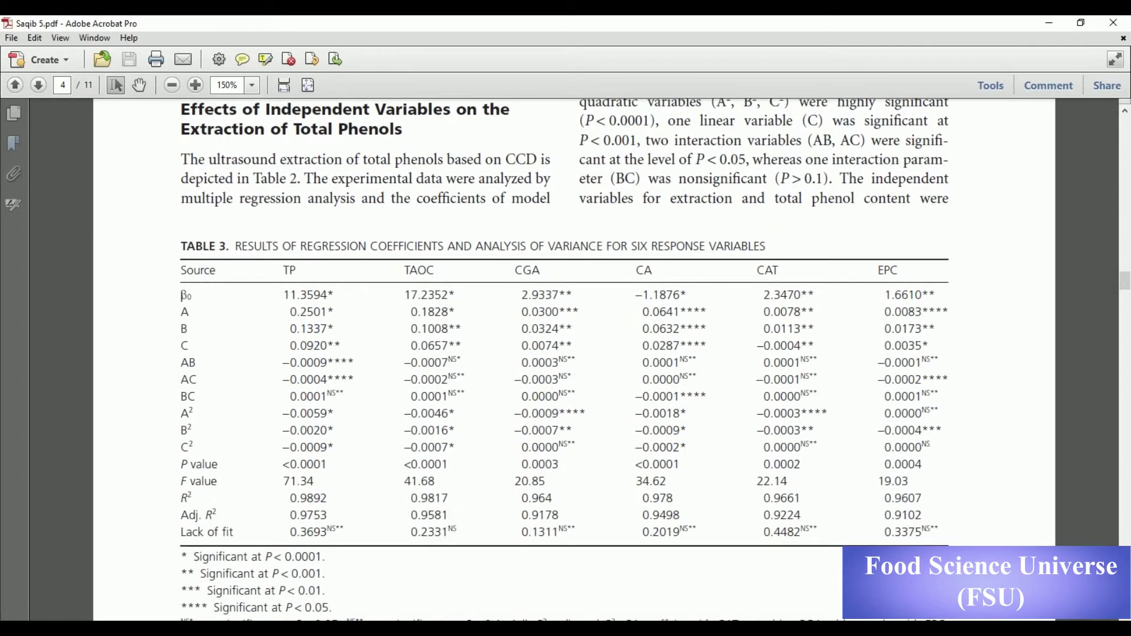
{"action": "key", "text": "alt+Tab"}
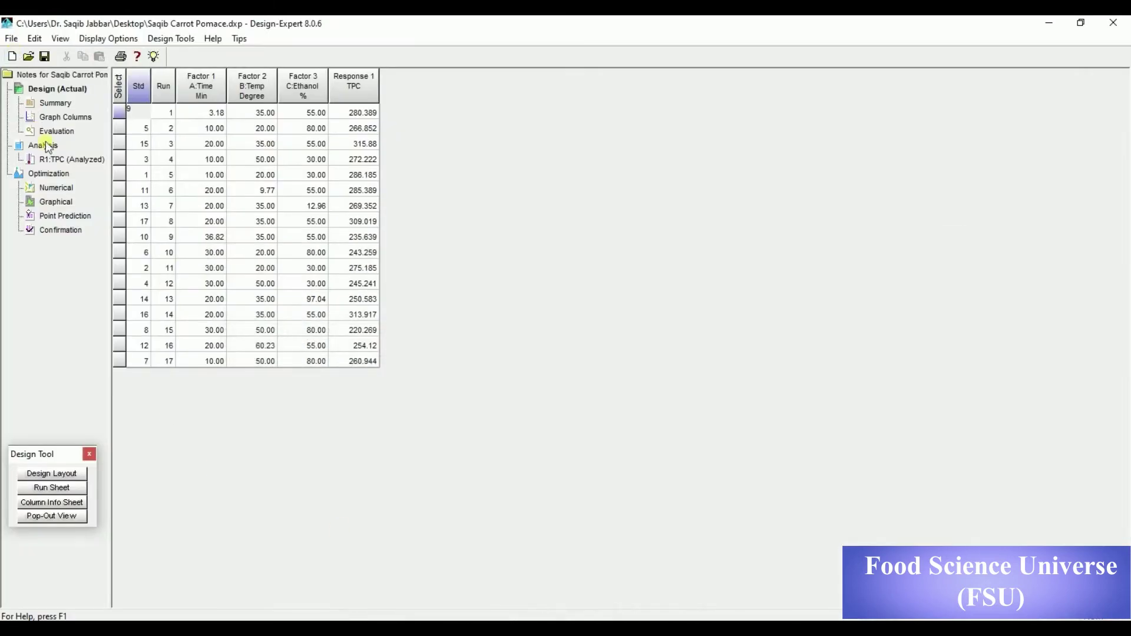
{"action": "left_click", "coordinate": [53, 160]}
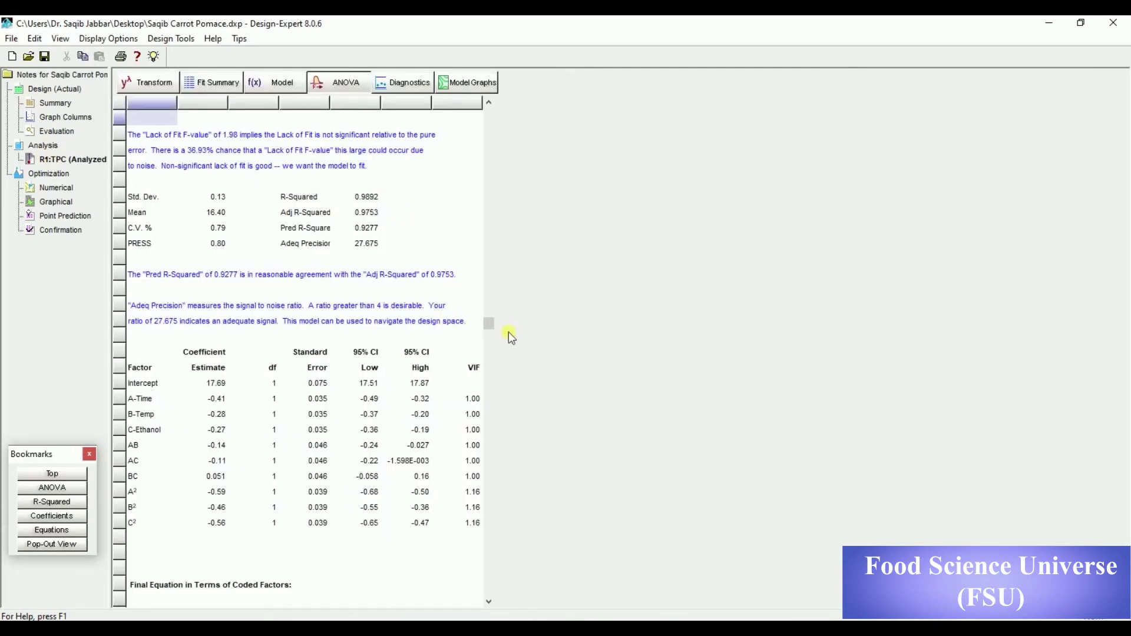
{"action": "scroll", "coordinate": [519, 614], "scroll_direction": "down", "scroll_amount": 1}
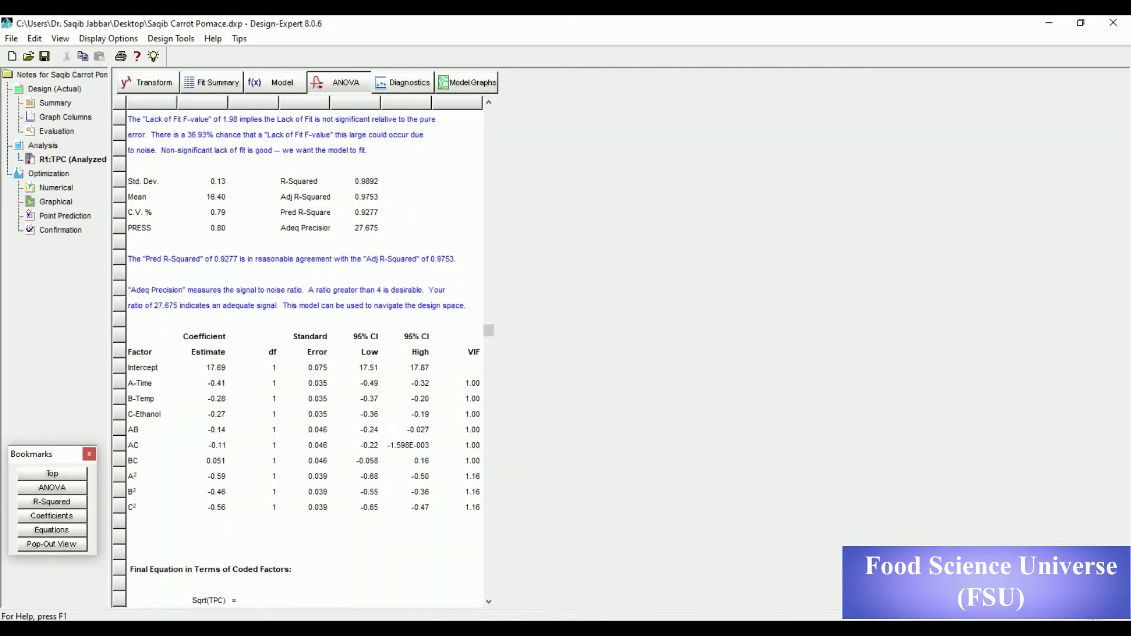
- Compare the TP column of the article's Table 3 with the coefficient estimates in Design-Expert
{"action": "key", "text": "alt+Tab"}
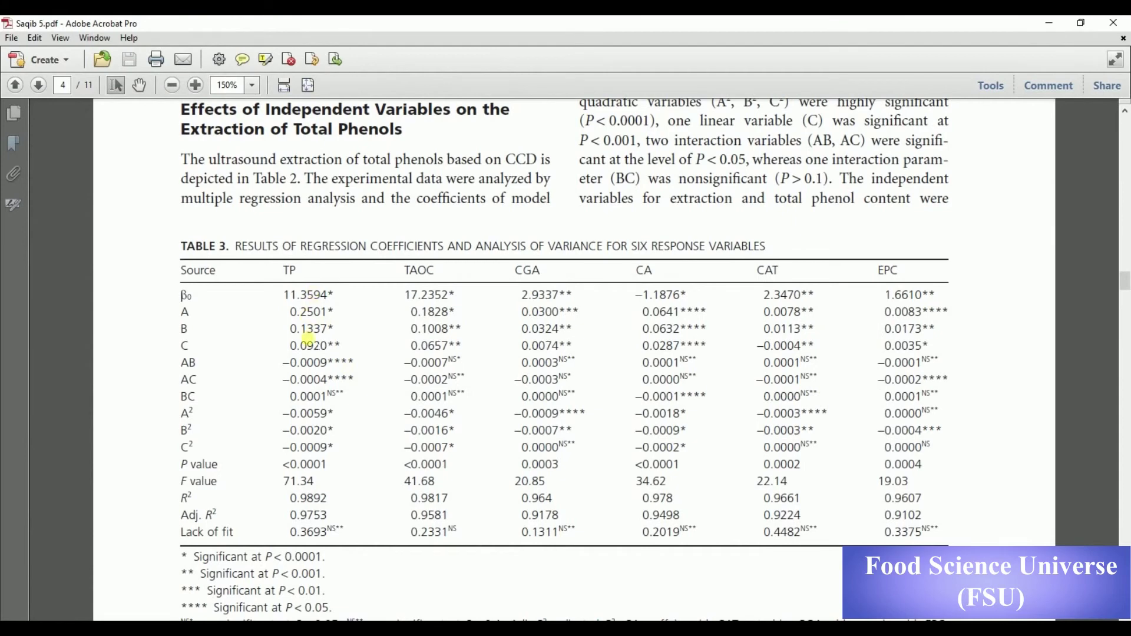
{"action": "key", "text": "alt+Tab"}
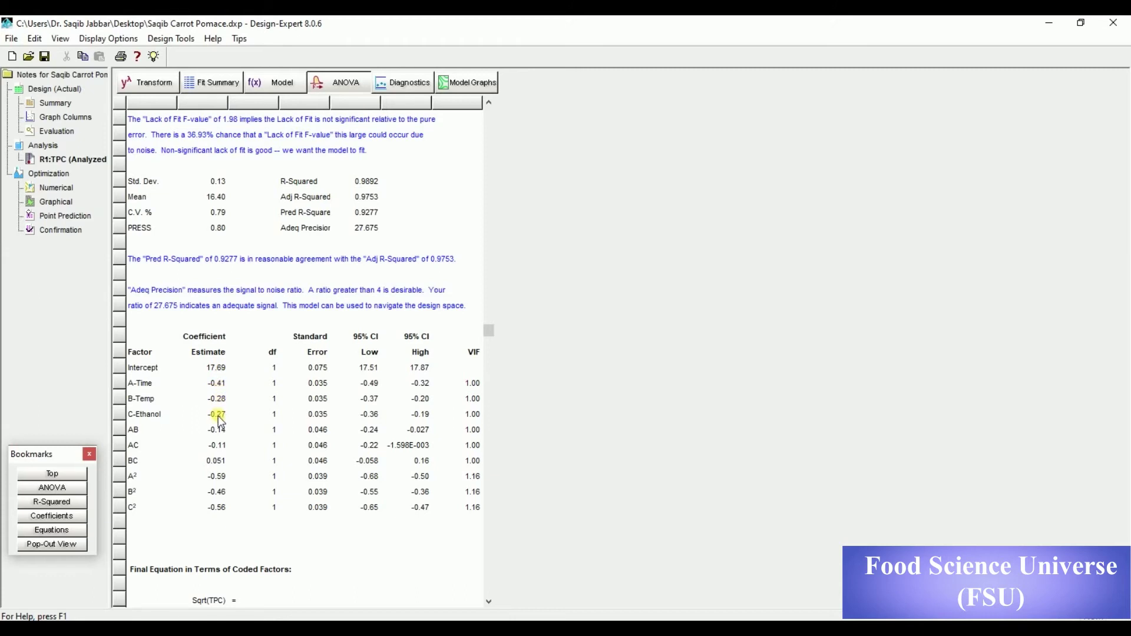
{"action": "left_click", "coordinate": [447, 620]}
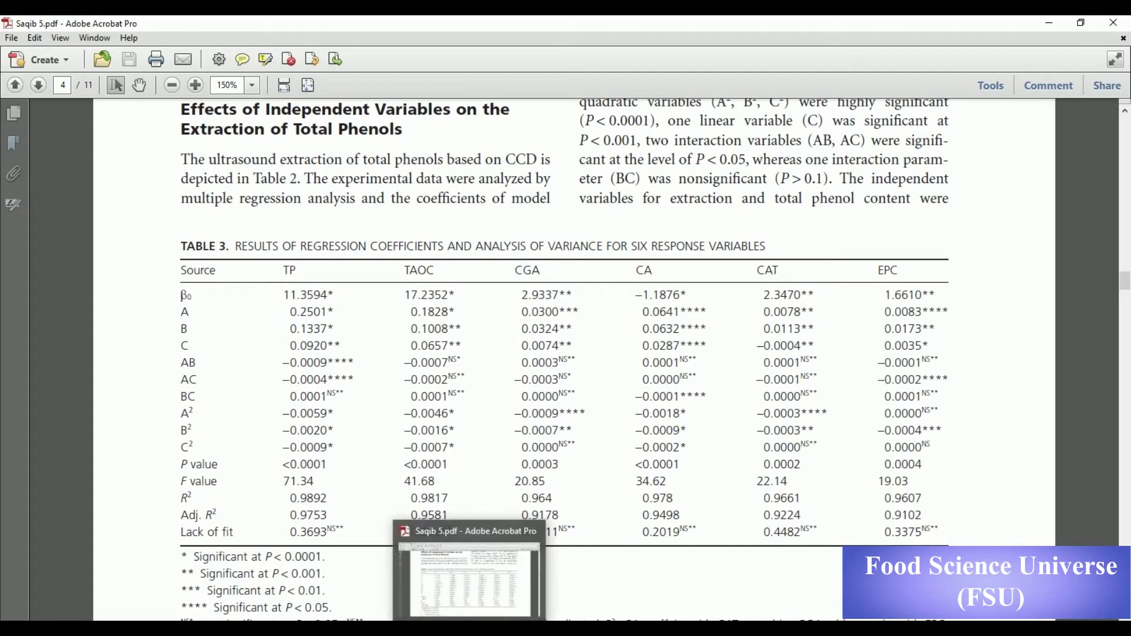
{"action": "left_click", "coordinate": [470, 628]}
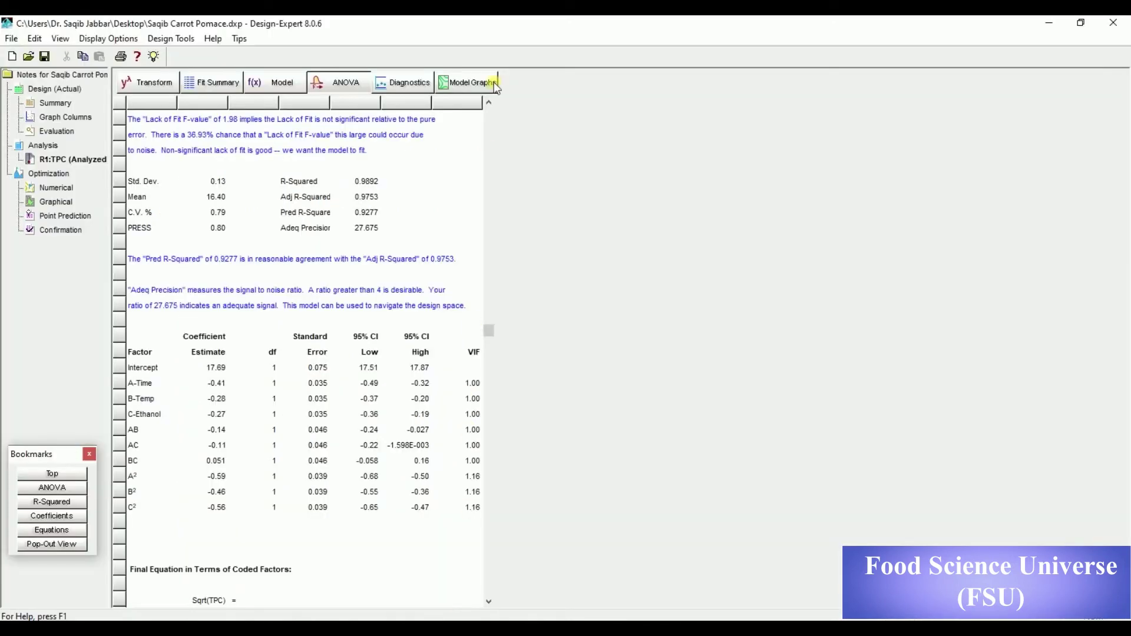
- Return to the start of the ANOVA table and compare its model p-value and term significance with the article's Table 3
{"action": "left_click", "coordinate": [489, 139]}
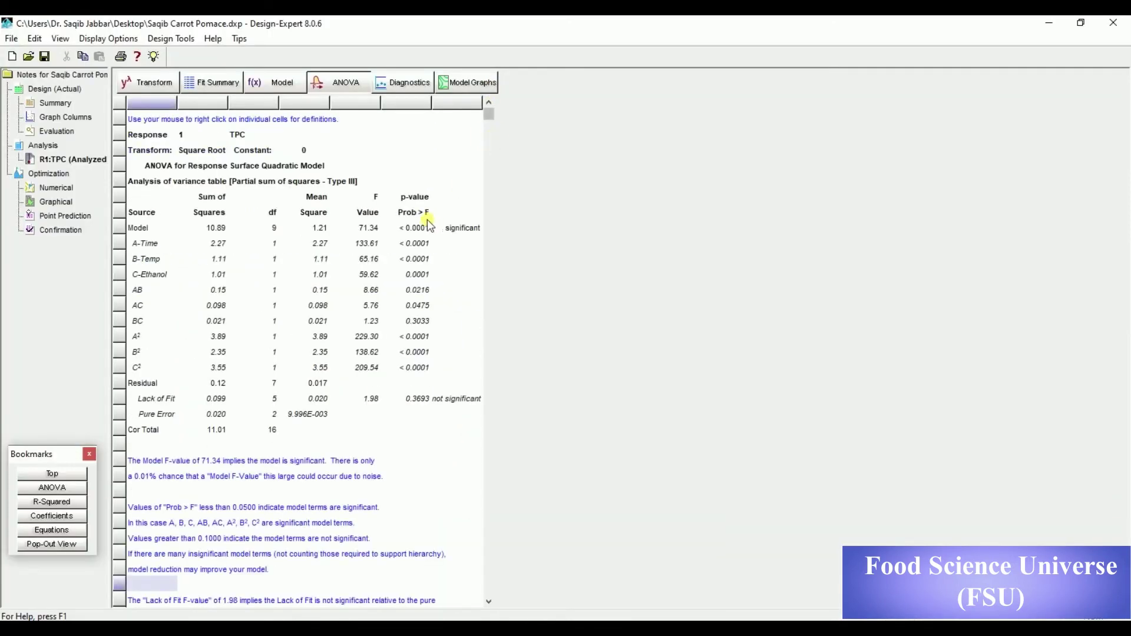
{"action": "left_click", "coordinate": [408, 229]}
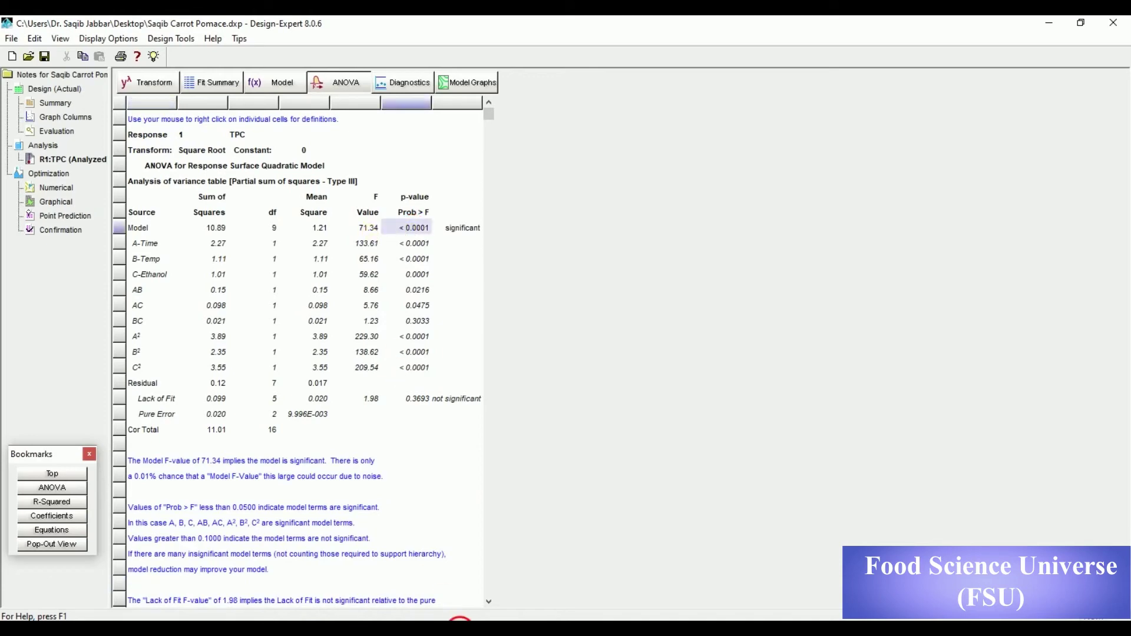
{"action": "left_click", "coordinate": [466, 628]}
{"action": "left_click", "coordinate": [465, 628]}
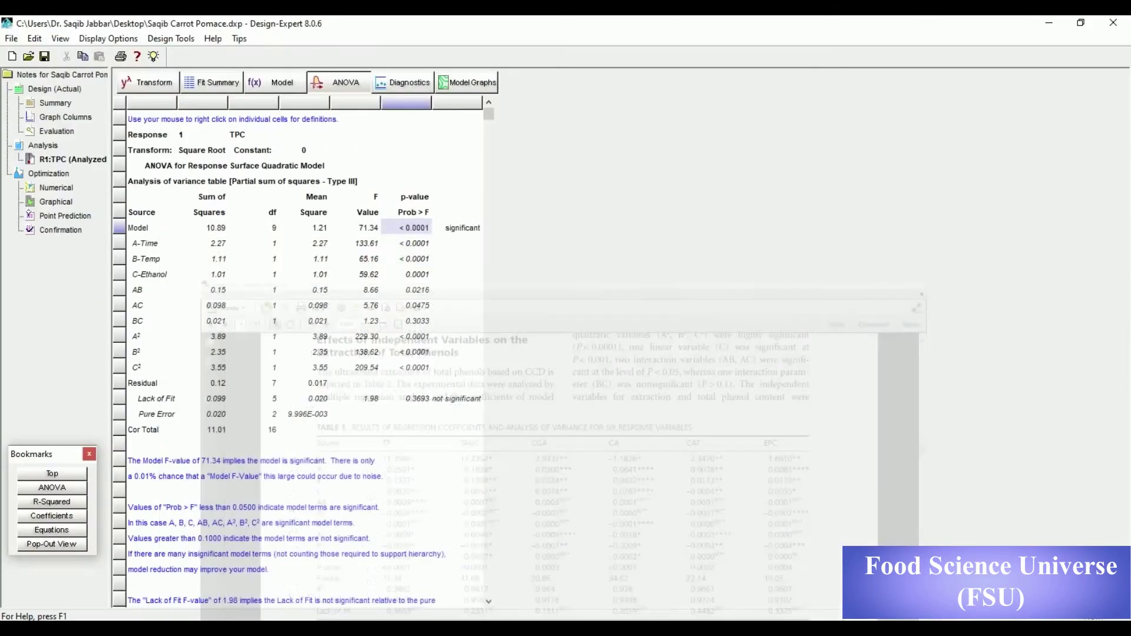
{"action": "left_click", "coordinate": [439, 624]}
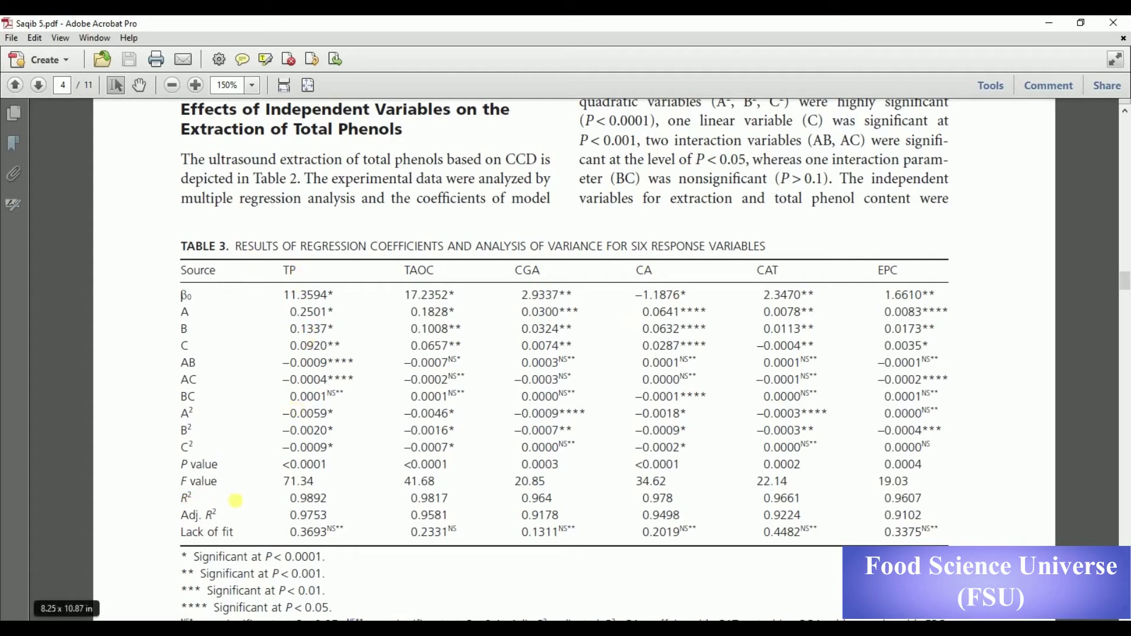
{"action": "left_click", "coordinate": [463, 626]}
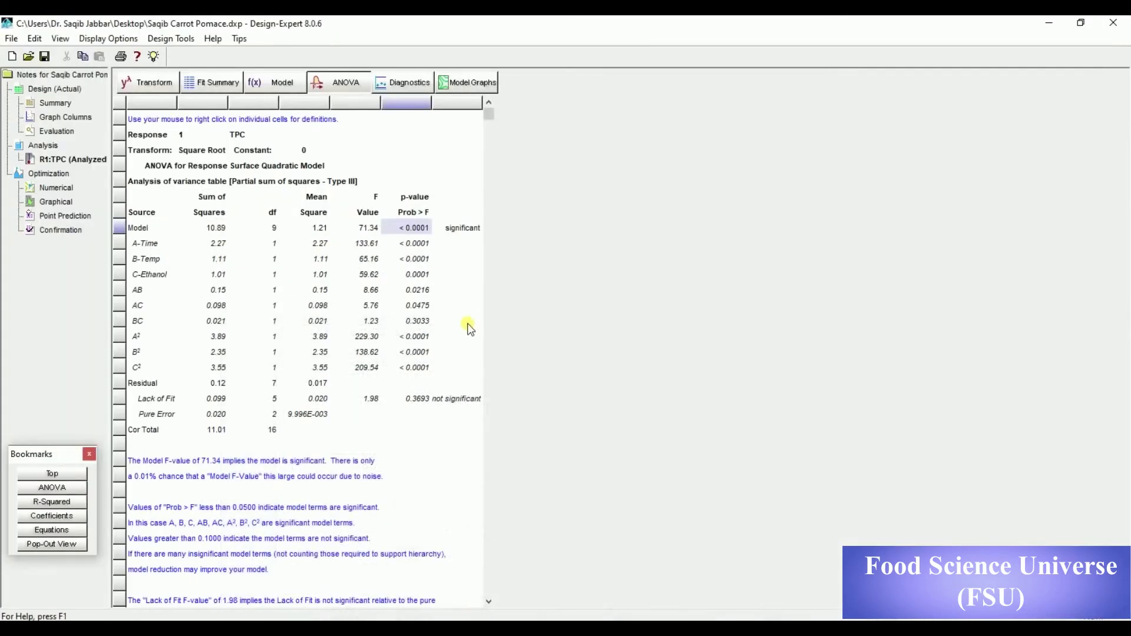
- Compare the ANOVA's R-squared and adjusted R-squared with the TP values in the article's Table 3, and return to Design-Expert
{"action": "left_click", "coordinate": [489, 146]}
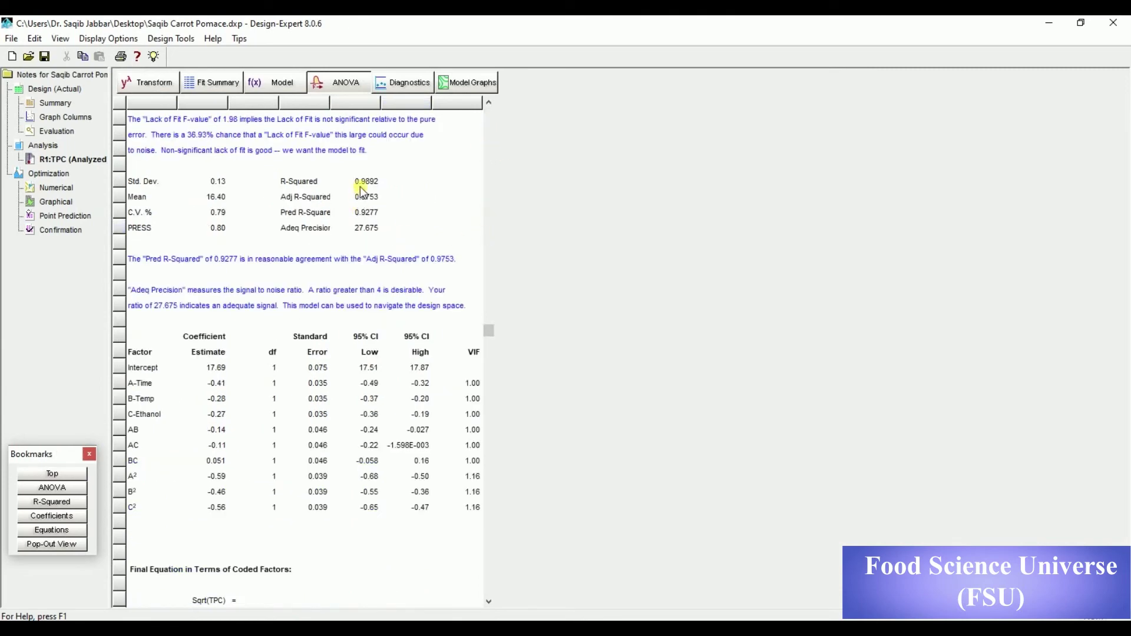
{"action": "left_click", "coordinate": [443, 626]}
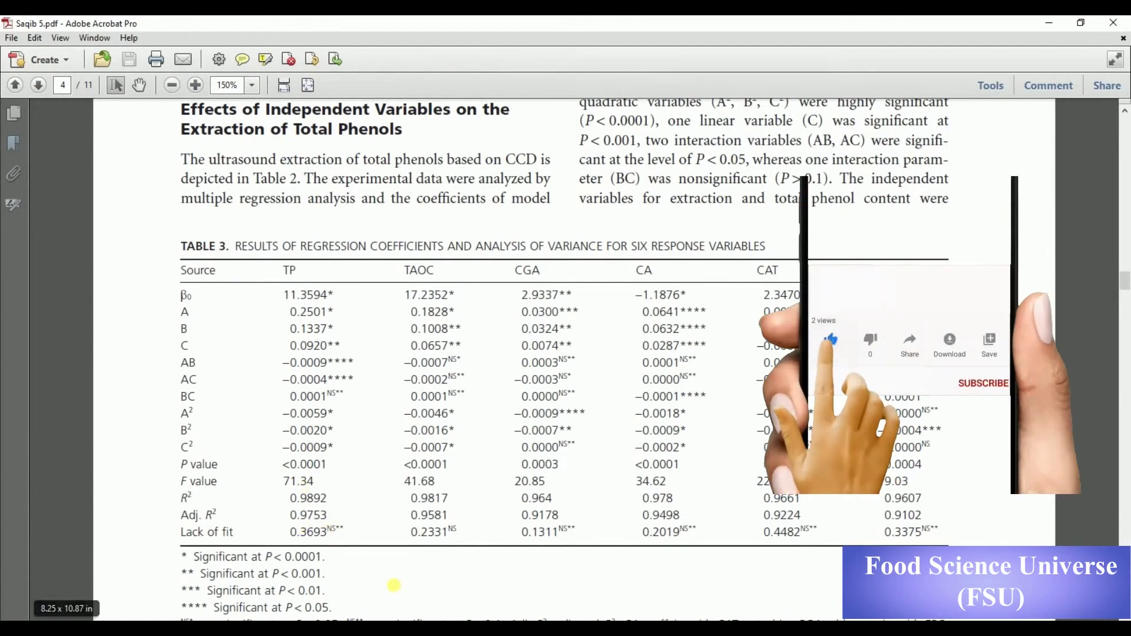
{"action": "key", "text": "alt+Tab"}
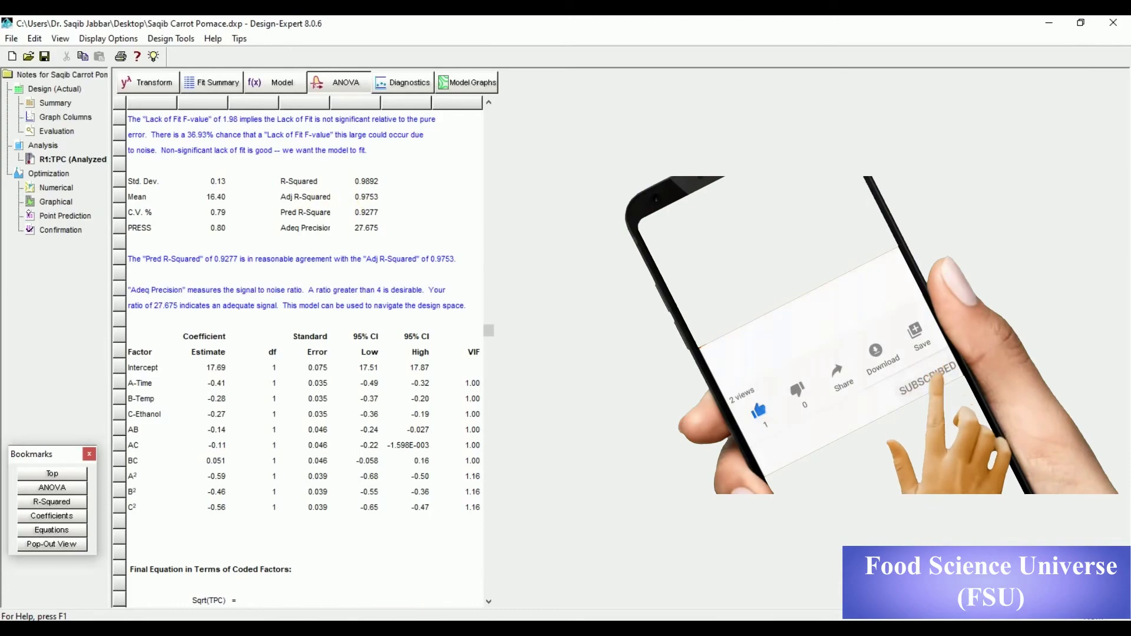
- Compare the model F-value and lack-of-fit p-value in the TPC ANOVA table with the TP column of the article's Table 3
{"action": "key", "text": "alt+Tab"}
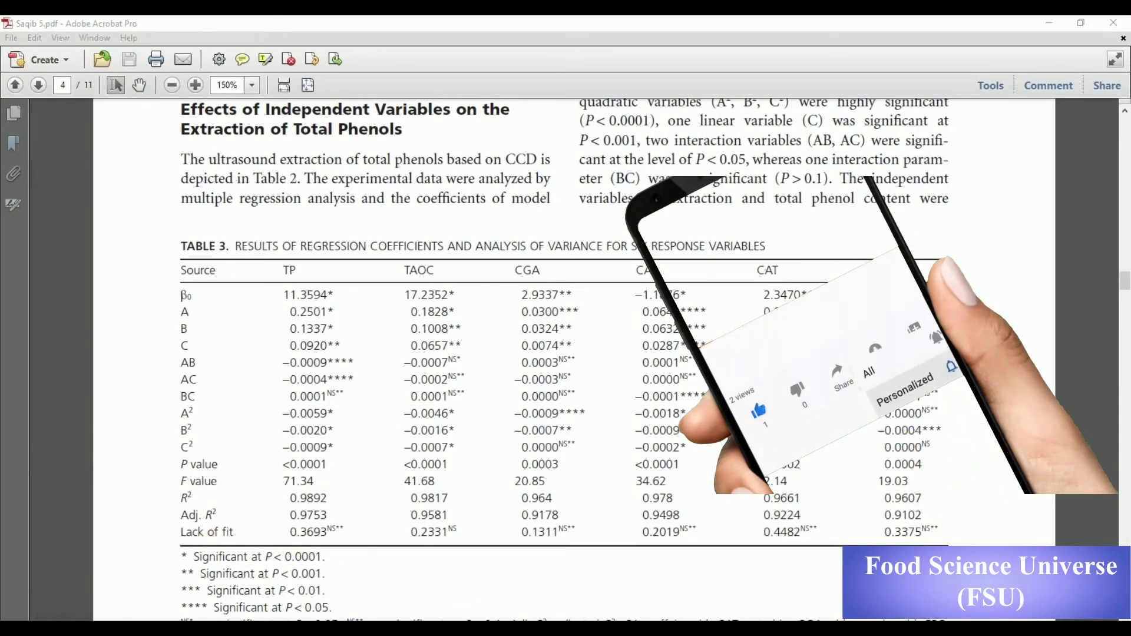
{"action": "key", "text": "alt+Tab"}
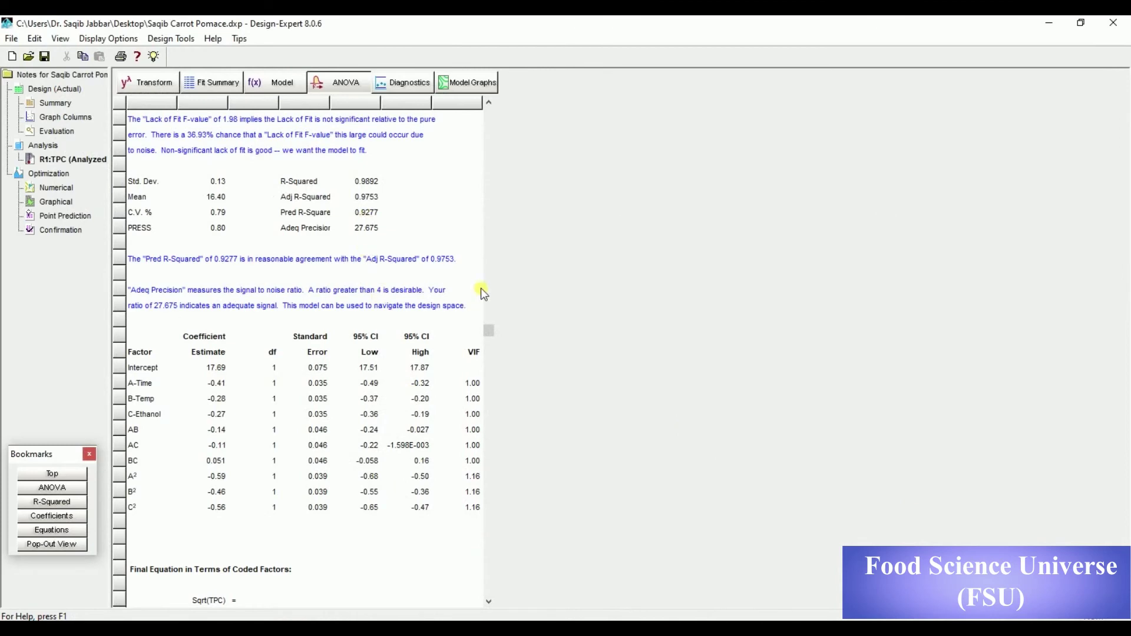
{"action": "left_click", "coordinate": [491, 247]}
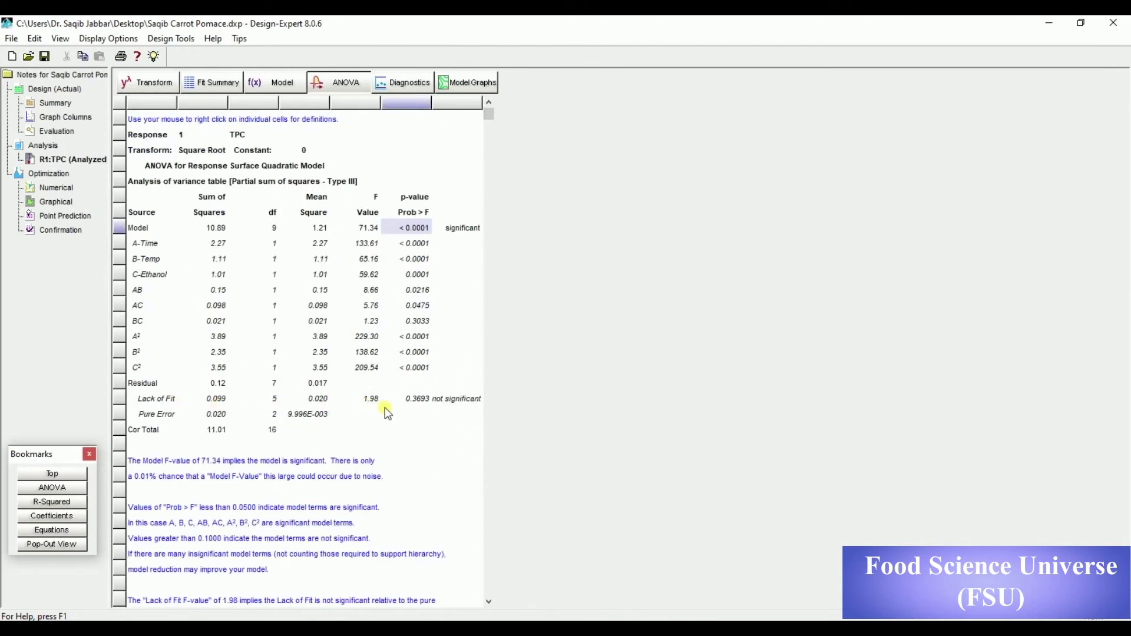
{"action": "key", "text": "alt+Tab"}
{"action": "left_click", "coordinate": [489, 525]}
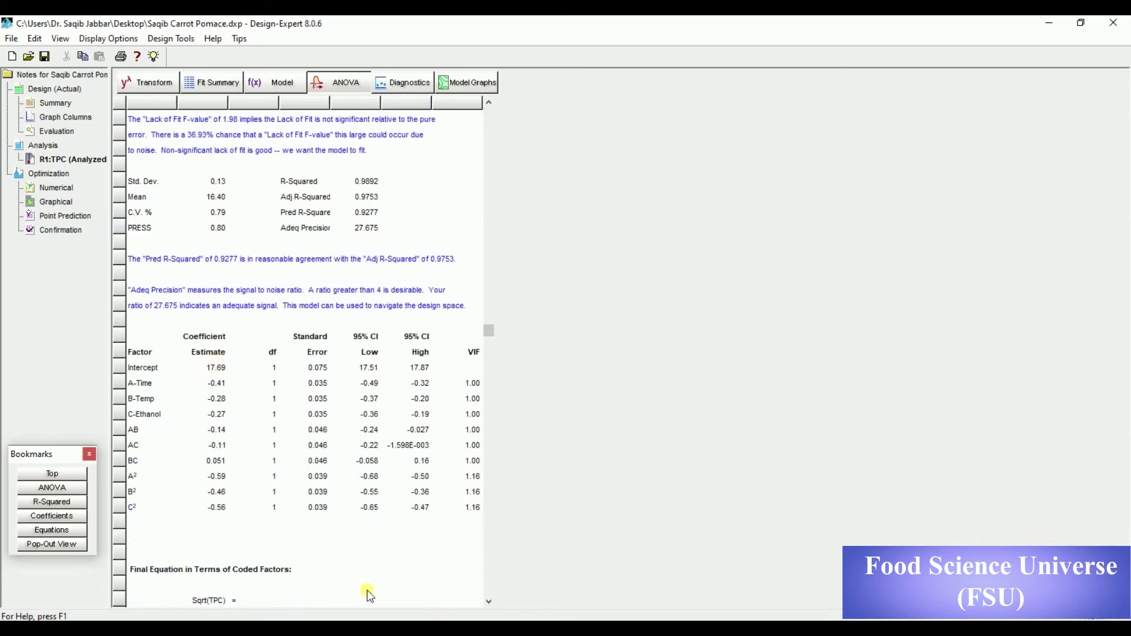
- Read the significance-level footnotes under the article's Table 3, and return to the ANOVA report in Design-Expert
{"action": "key", "text": "alt+Tab"}
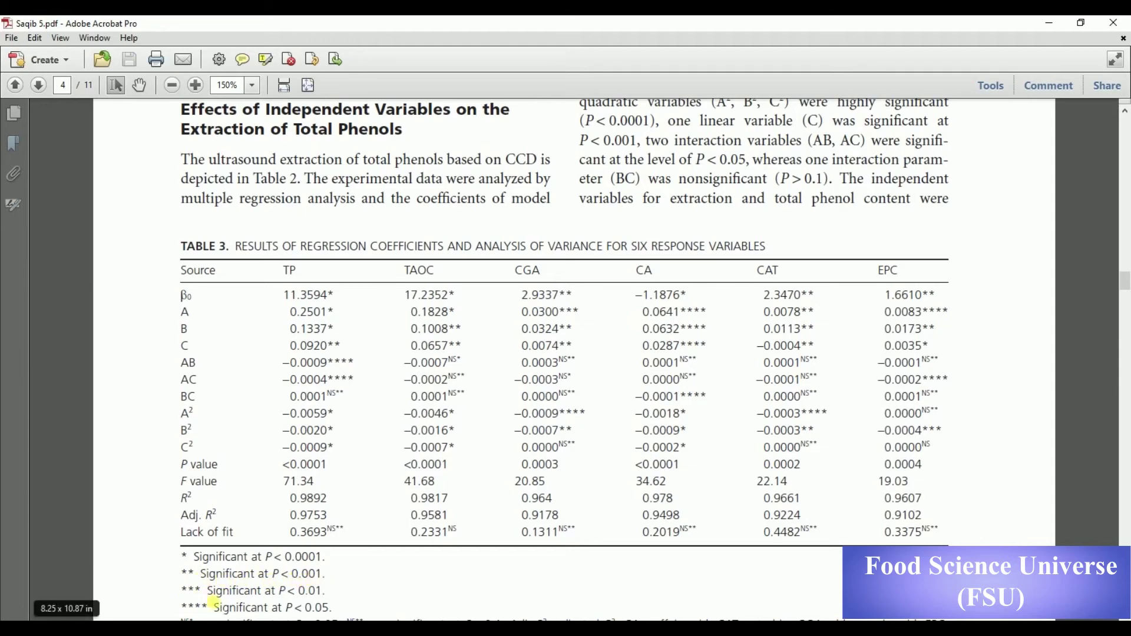
{"action": "scroll", "coordinate": [564, 360], "scroll_direction": "down", "scroll_amount": 2}
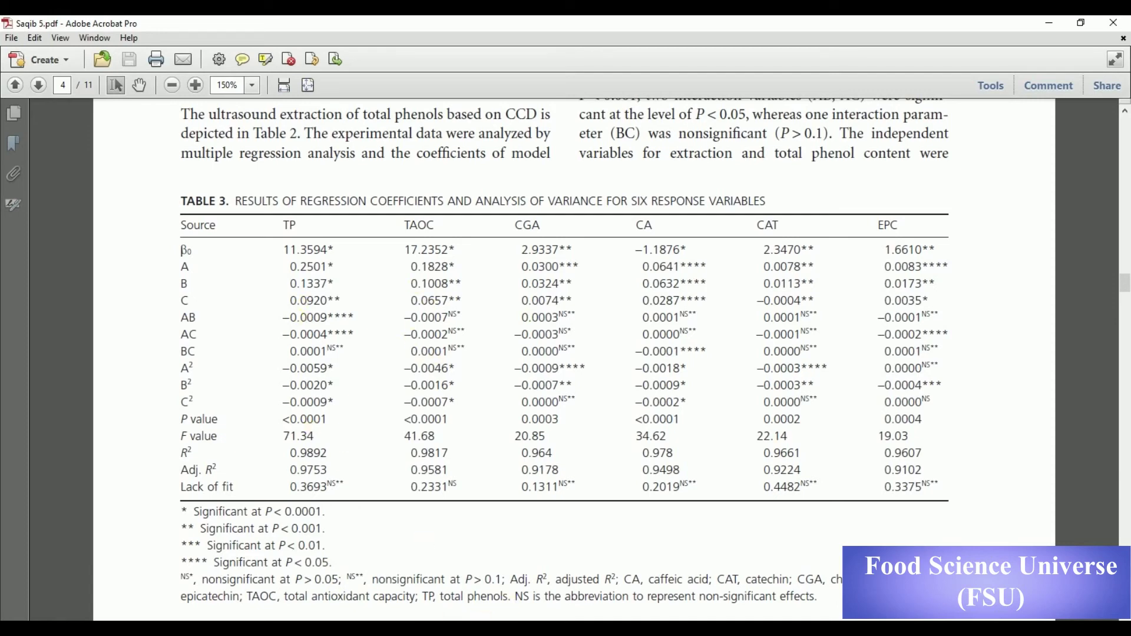
{"action": "key", "text": "alt+Tab"}
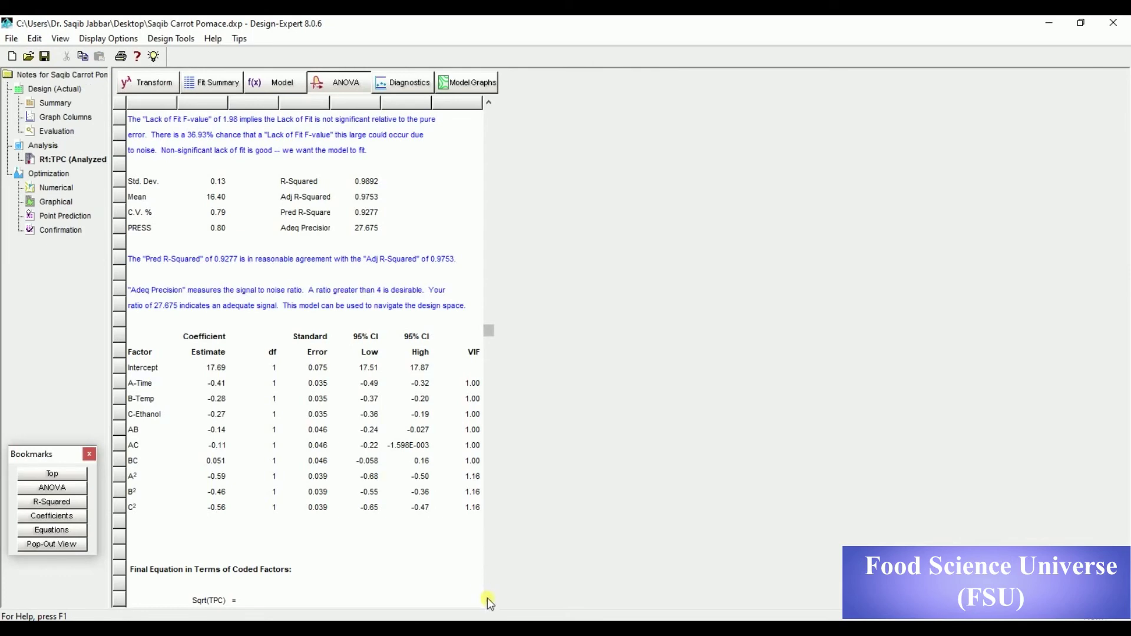
- Show the final equation in coded factors for TPC, and find the second-order polynomial model equation (1) in the article
{"action": "left_click_drag", "start_coordinate": [490, 604], "coordinate": [490, 605]}
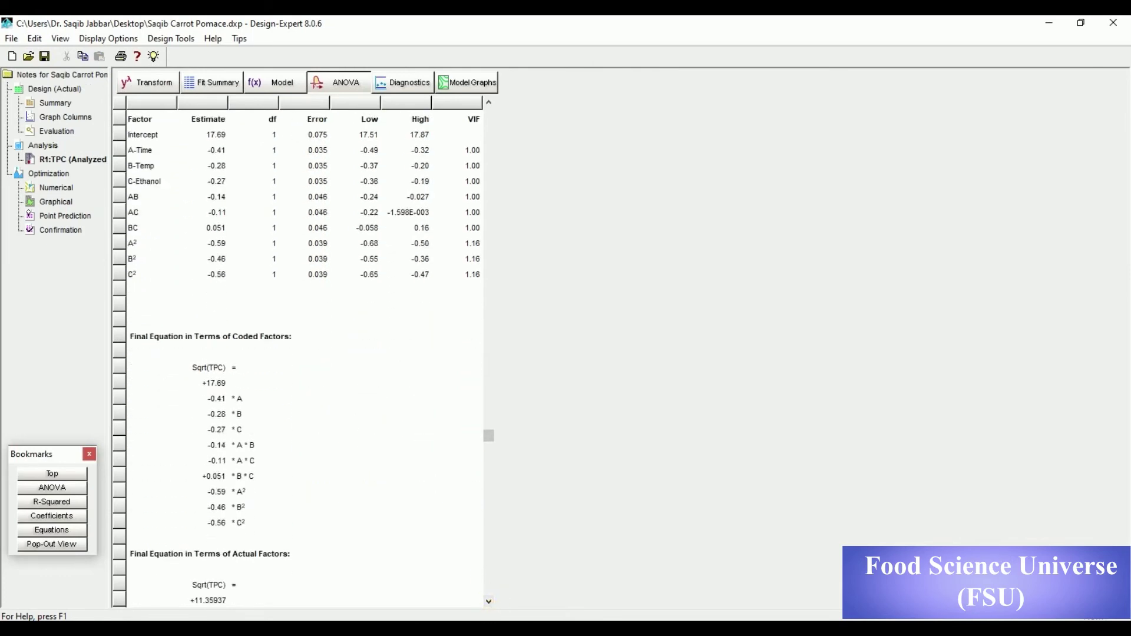
{"action": "key", "text": "alt+Tab"}
{"action": "left_click", "coordinate": [1127, 172]}
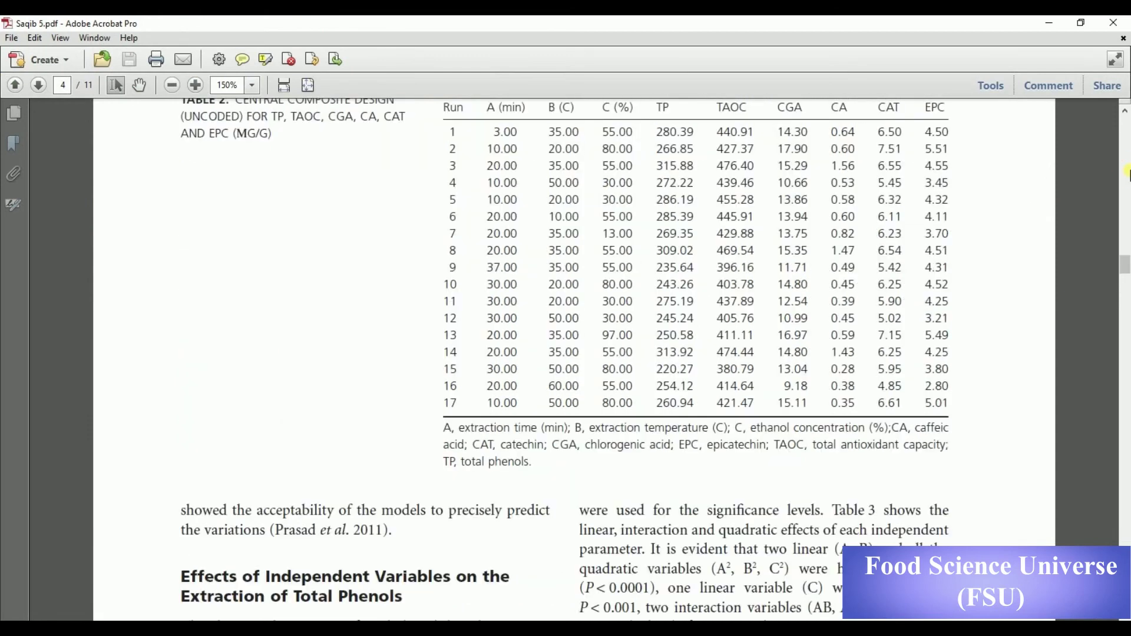
{"action": "left_click", "coordinate": [1127, 171]}
{"action": "left_click", "coordinate": [1127, 172]}
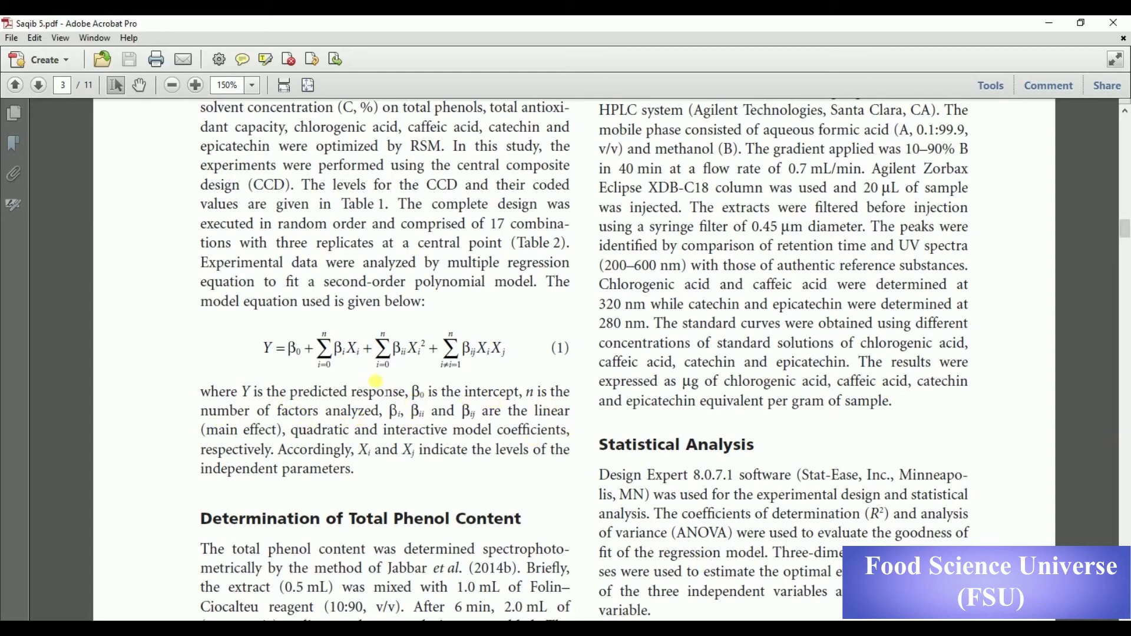
- Search the article's results pages for the final predictive equation (2) for total phenols
{"action": "left_click", "coordinate": [1126, 430]}
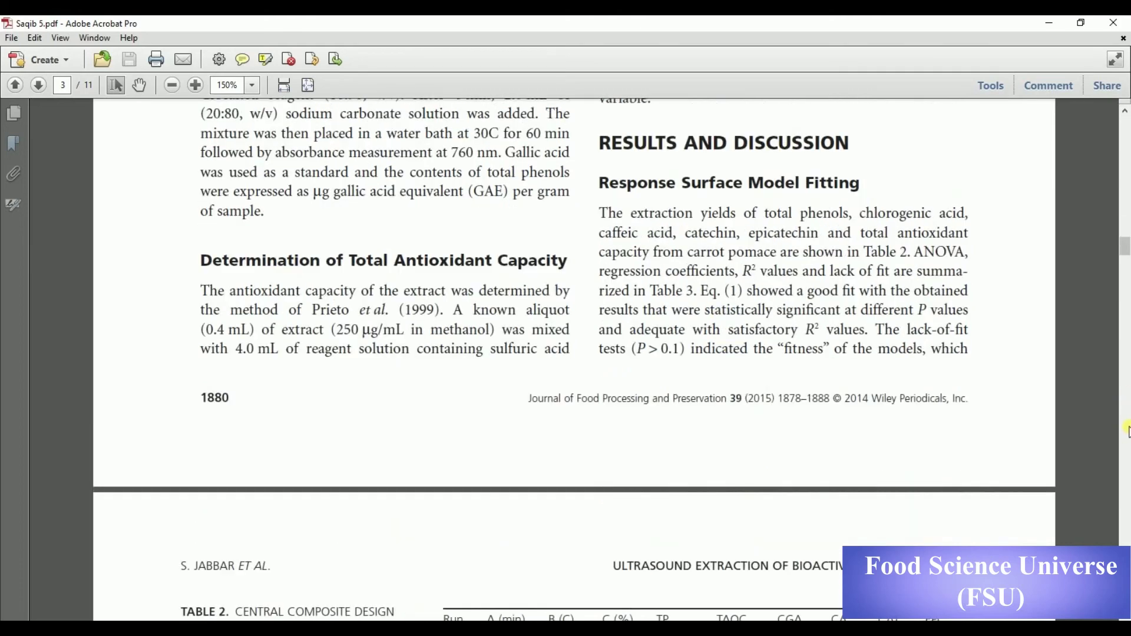
{"action": "left_click", "coordinate": [1126, 430]}
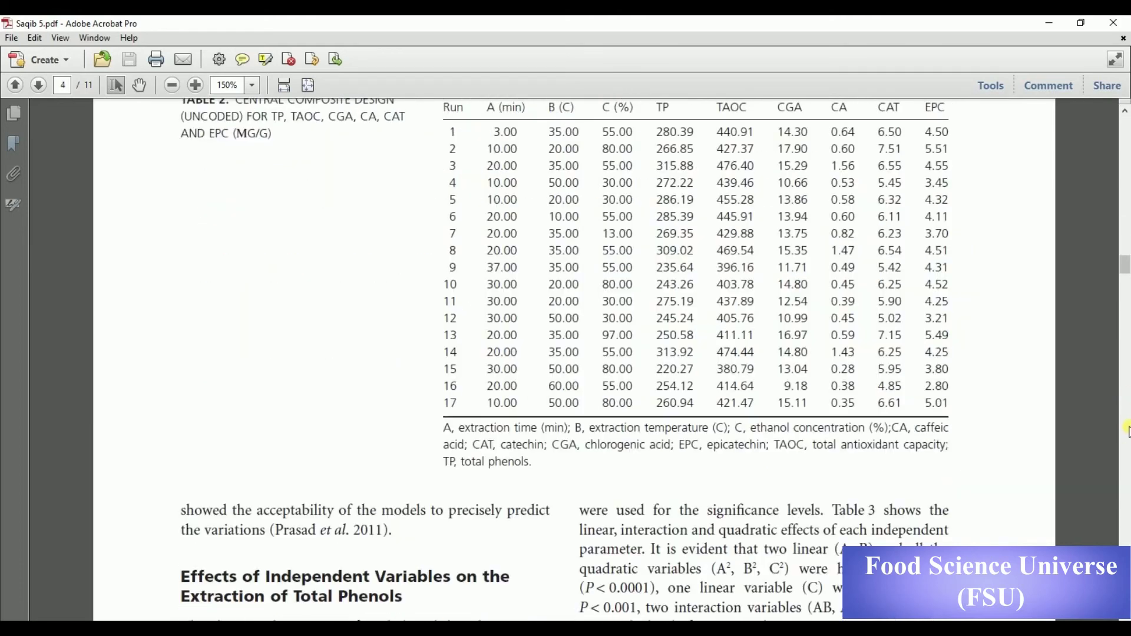
{"action": "left_click", "coordinate": [1126, 430]}
{"action": "left_click", "coordinate": [1126, 430]}
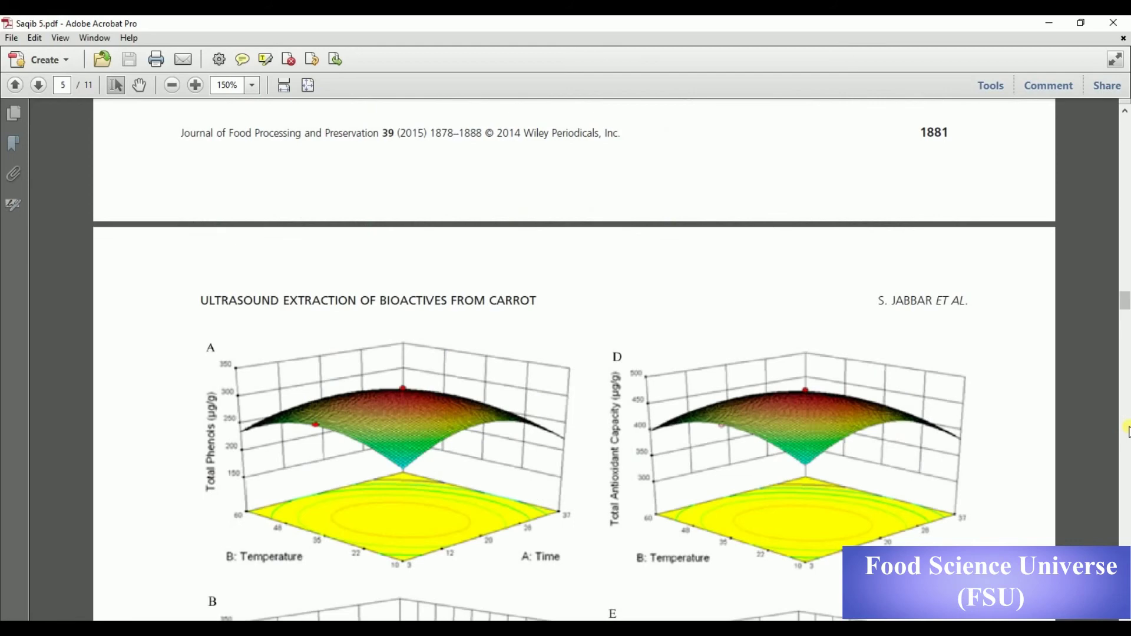
{"action": "left_click", "coordinate": [1126, 193]}
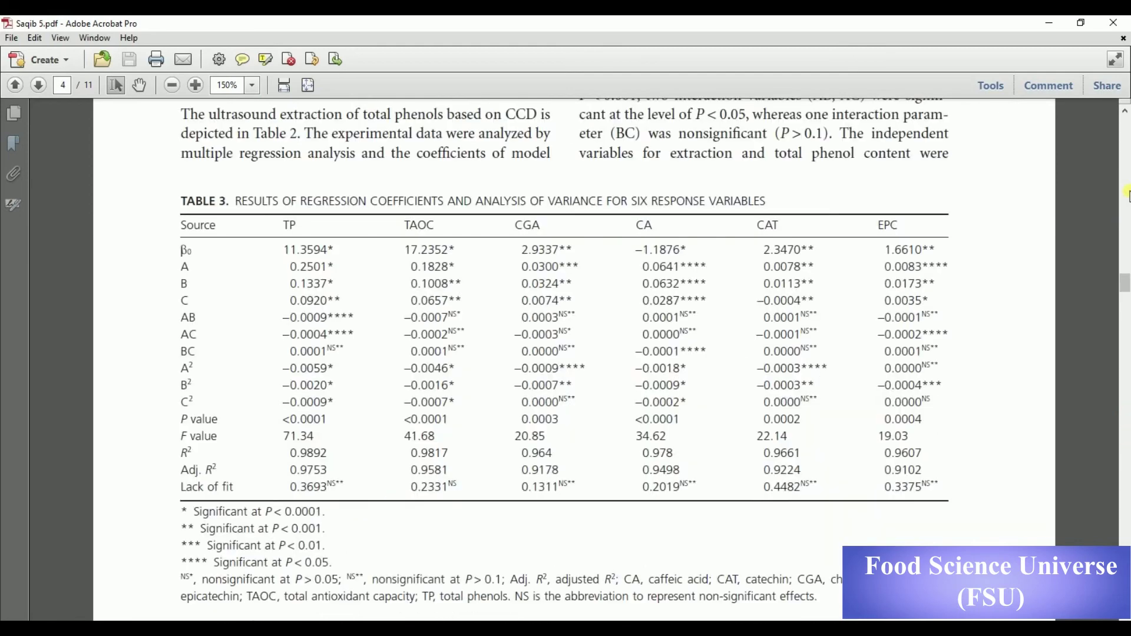
{"action": "left_click", "coordinate": [1126, 193]}
{"action": "left_click", "coordinate": [1126, 193]}
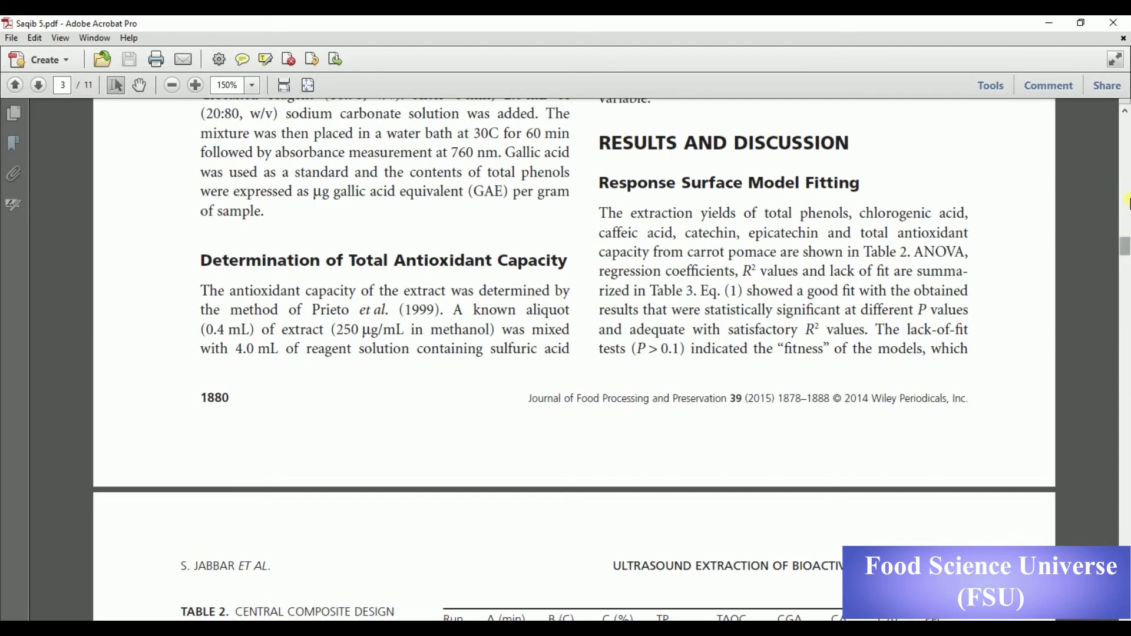
{"action": "left_click", "coordinate": [1126, 194]}
{"action": "left_click", "coordinate": [1126, 193]}
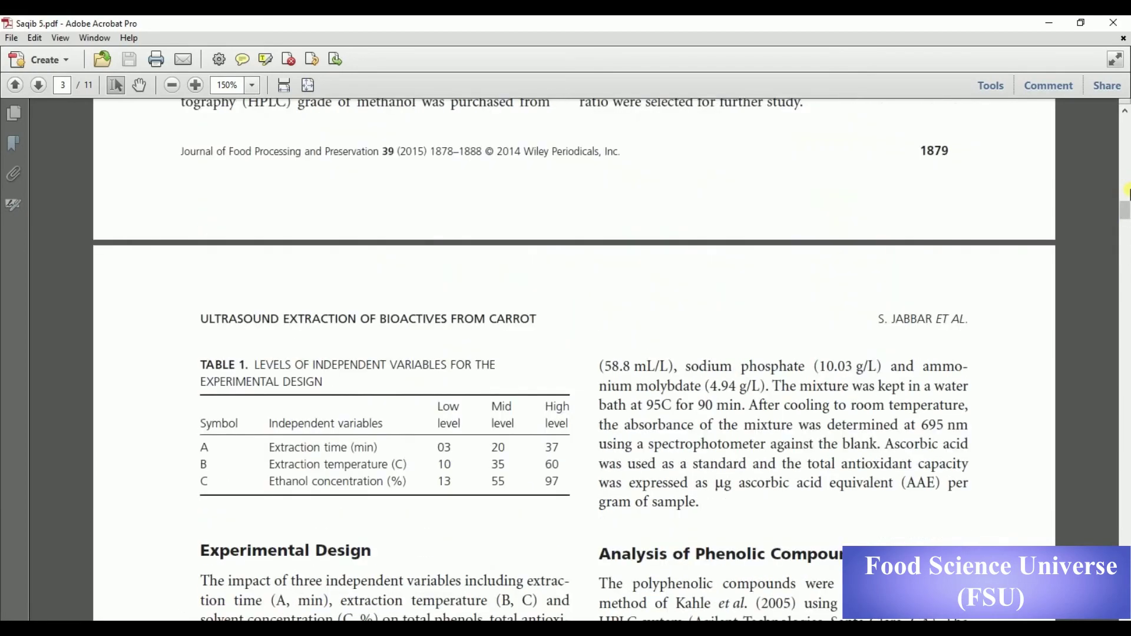
{"action": "left_click", "coordinate": [1126, 441]}
{"action": "left_click", "coordinate": [1126, 442]}
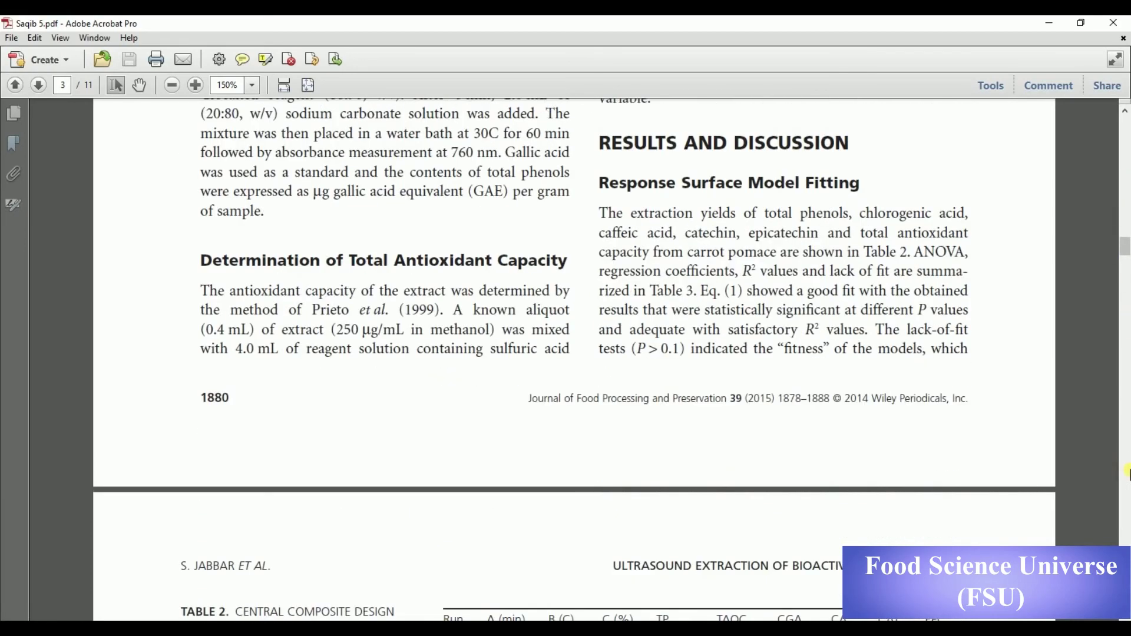
{"action": "left_click", "coordinate": [1126, 453]}
{"action": "left_click", "coordinate": [1126, 471]}
{"action": "left_click", "coordinate": [1126, 472]}
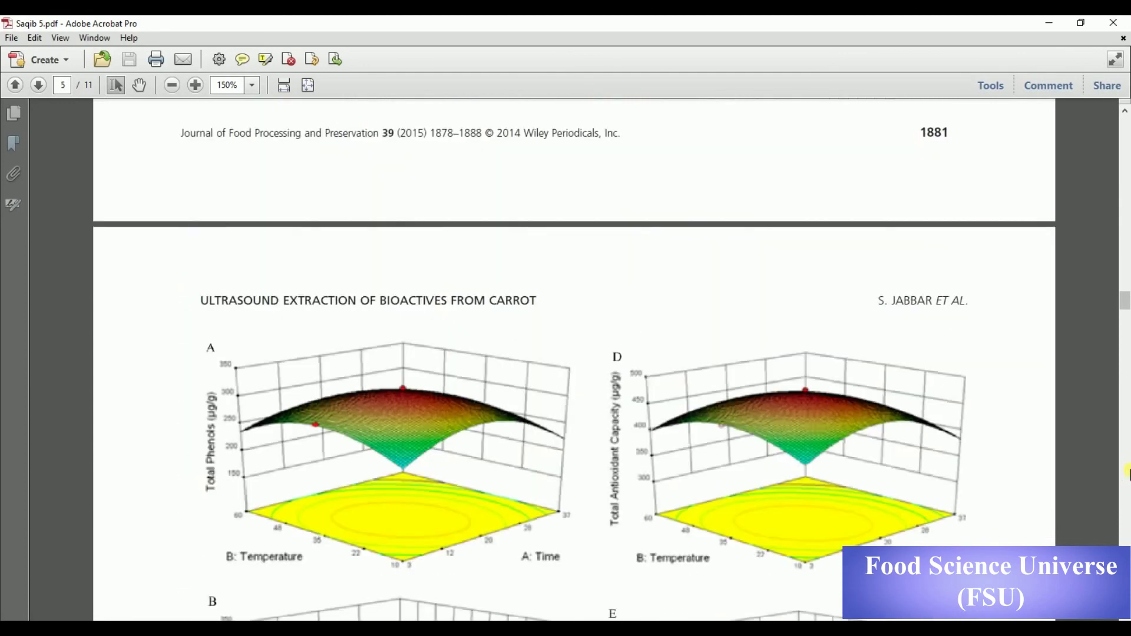
{"action": "left_click", "coordinate": [1126, 472]}
{"action": "left_click", "coordinate": [1126, 471]}
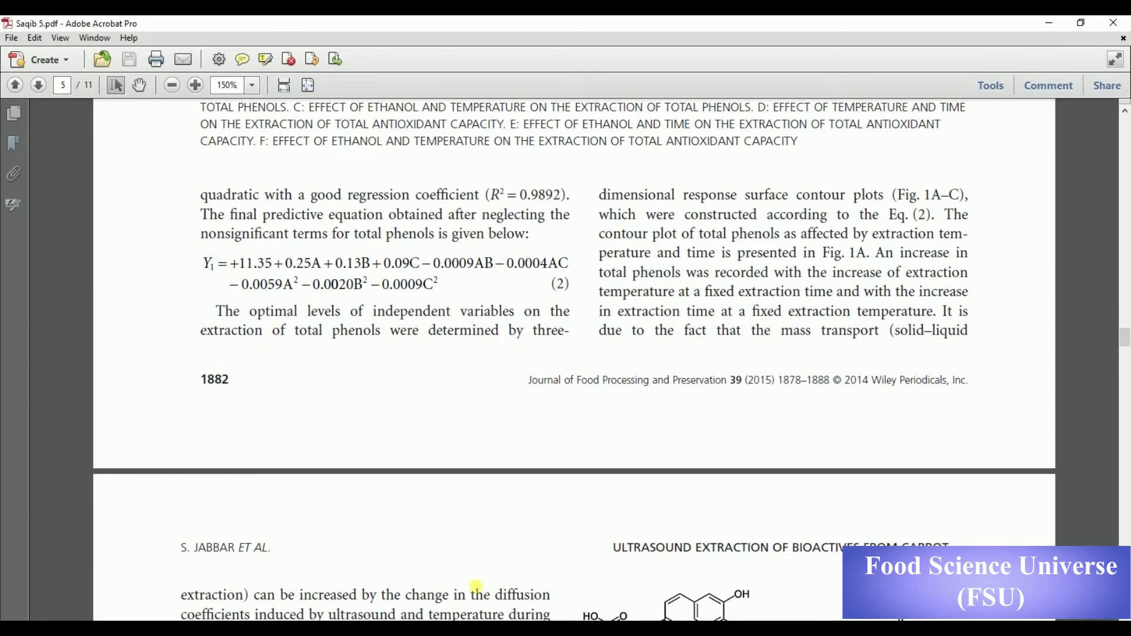
- Compare Design-Expert's final equation in terms of actual factors for Sqrt(TPC) with the article's equation (2)
{"action": "key", "text": "alt+Tab"}
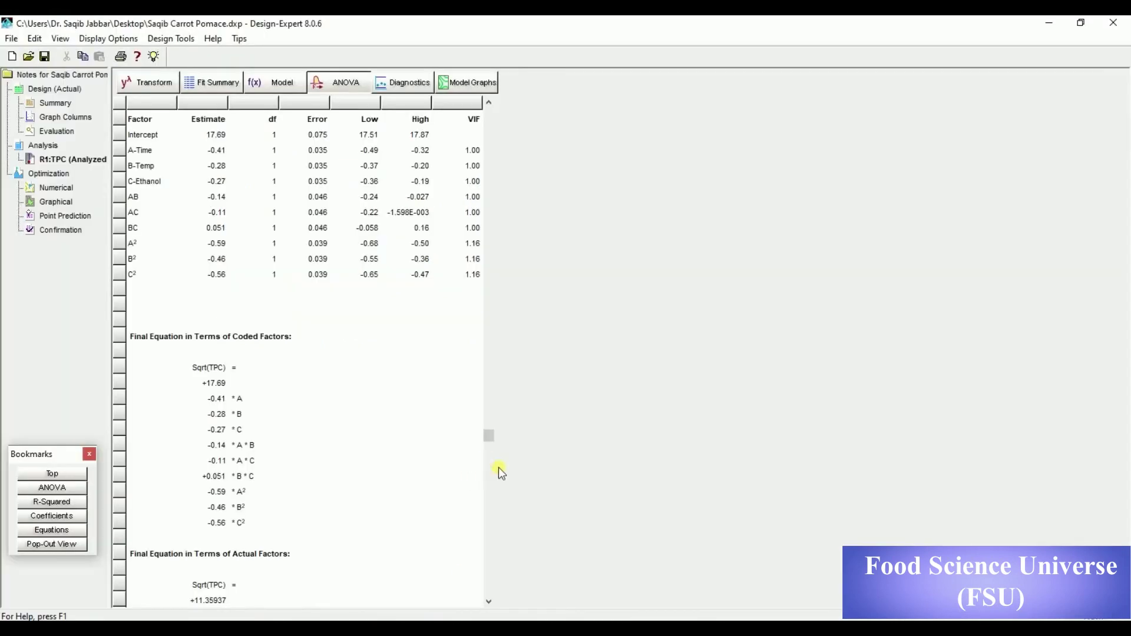
{"action": "left_click_drag", "start_coordinate": [490, 602], "coordinate": [490, 602]}
{"action": "scroll", "coordinate": [229, 286], "scroll_direction": "down", "scroll_amount": 2}
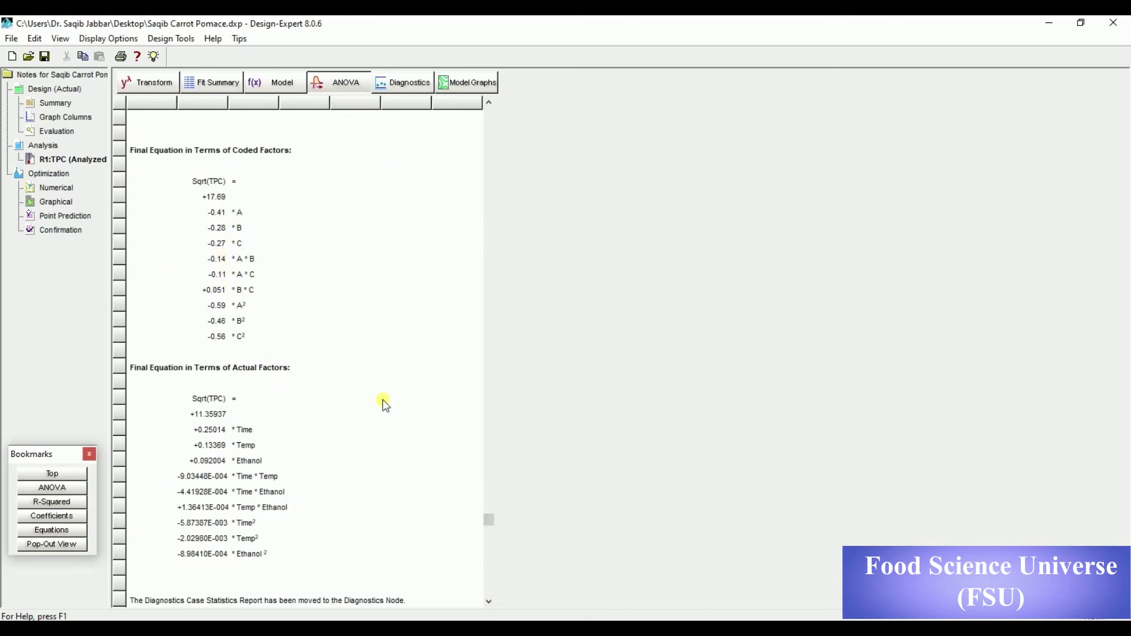
{"action": "left_click", "coordinate": [451, 628]}
{"action": "left_click", "coordinate": [440, 628]}
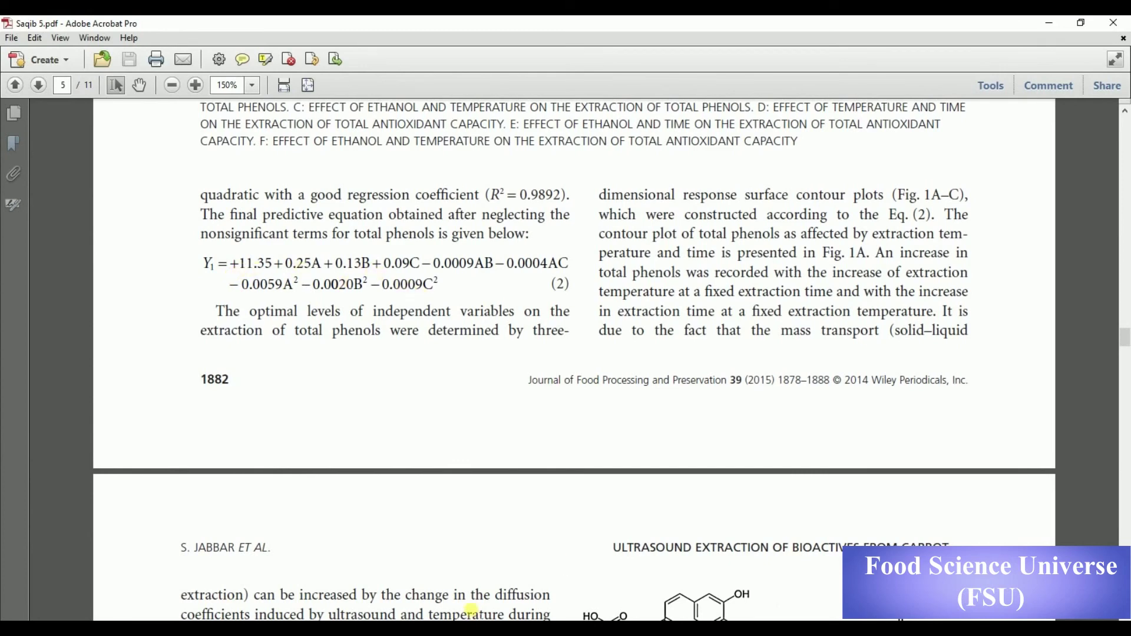
{"action": "left_click", "coordinate": [419, 627]}
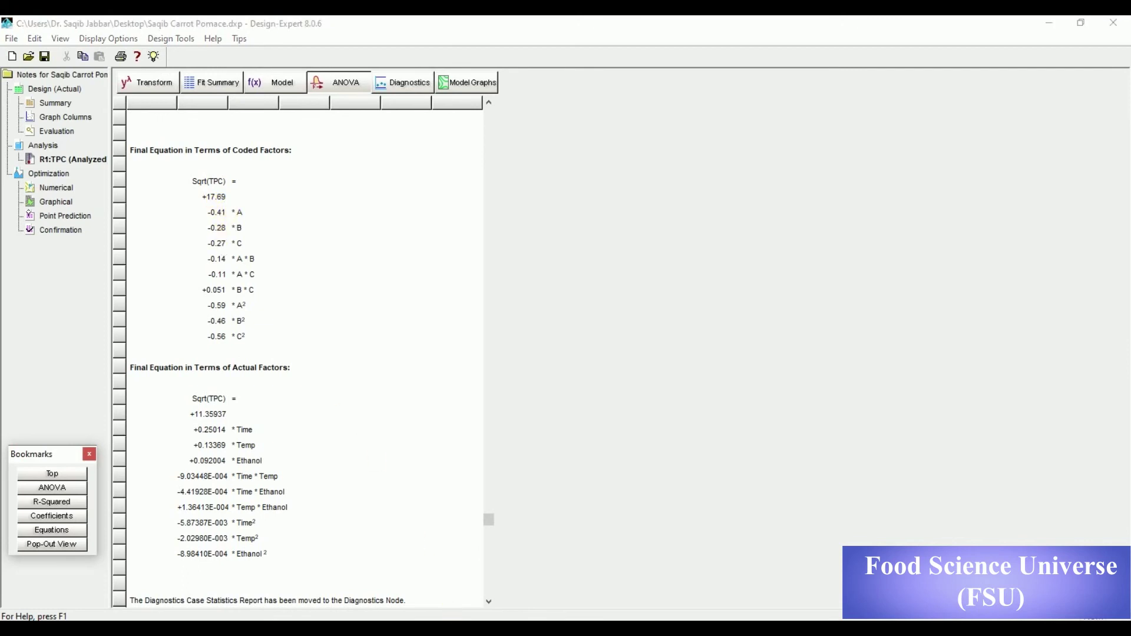
{"action": "key", "text": "alt+Tab"}
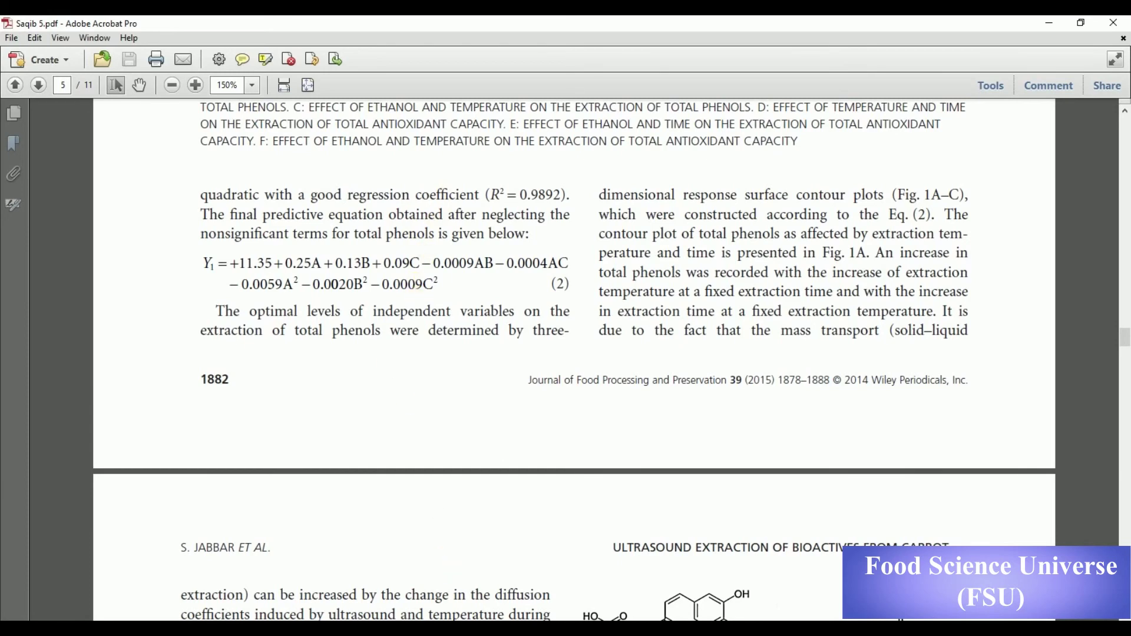
{"action": "key", "text": "alt+Tab"}
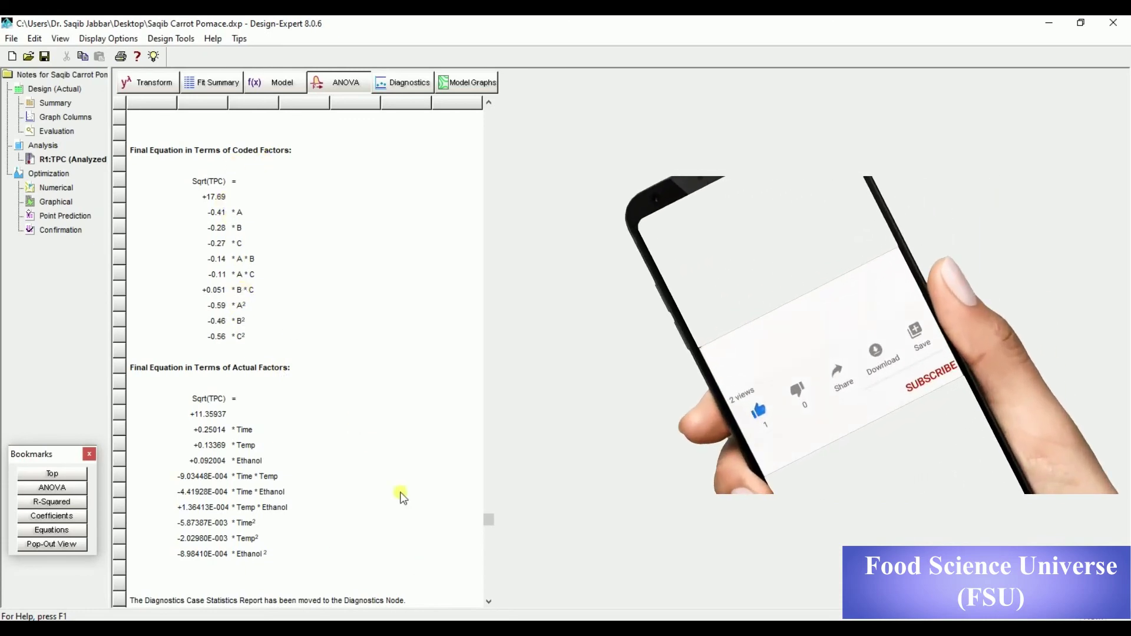
{"action": "key", "text": "alt+Tab"}
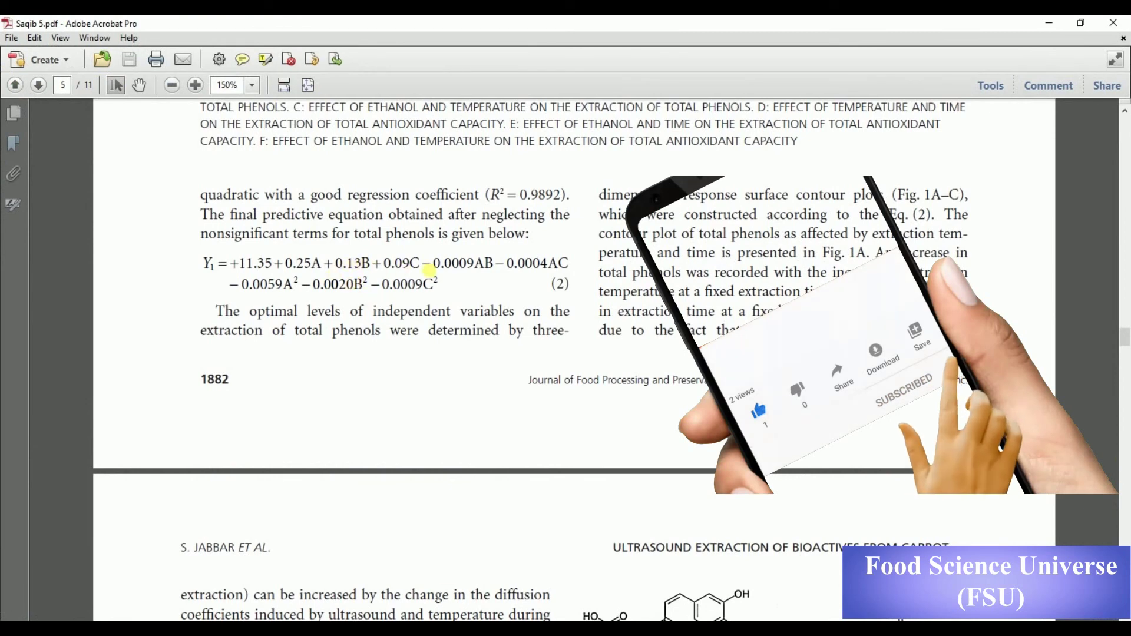
{"action": "key", "text": "alt+Tab"}
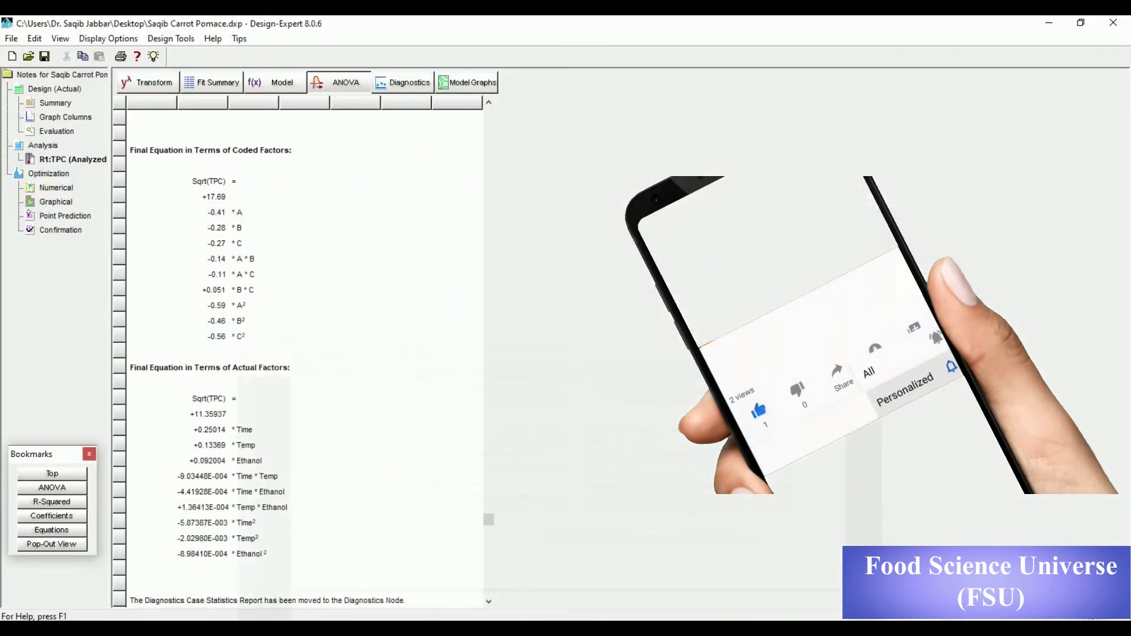
- Read the diagnostic plot advice ending the ANOVA report, and find the article's equation (3) for total antioxidant capacity
{"action": "left_click", "coordinate": [490, 602]}
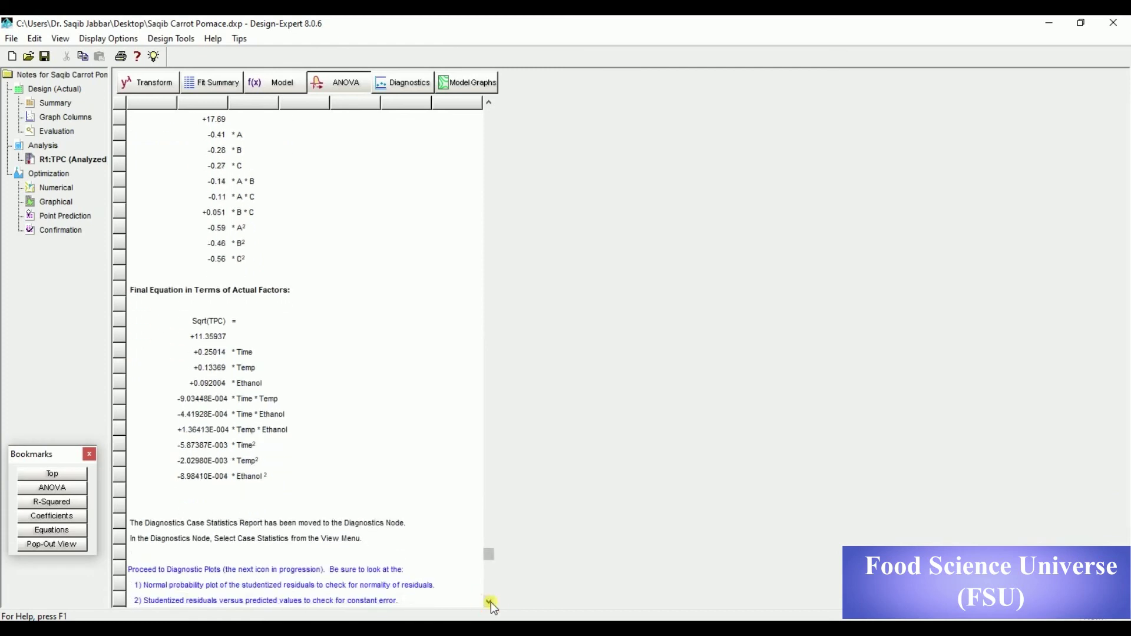
{"action": "left_click", "coordinate": [490, 602]}
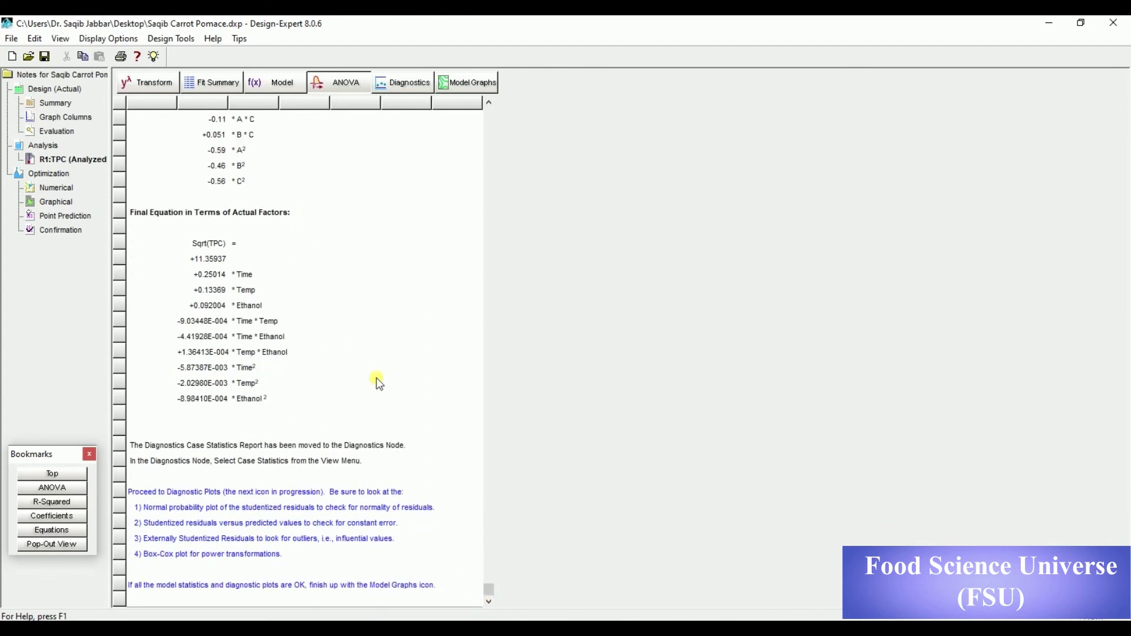
{"action": "left_click", "coordinate": [465, 628]}
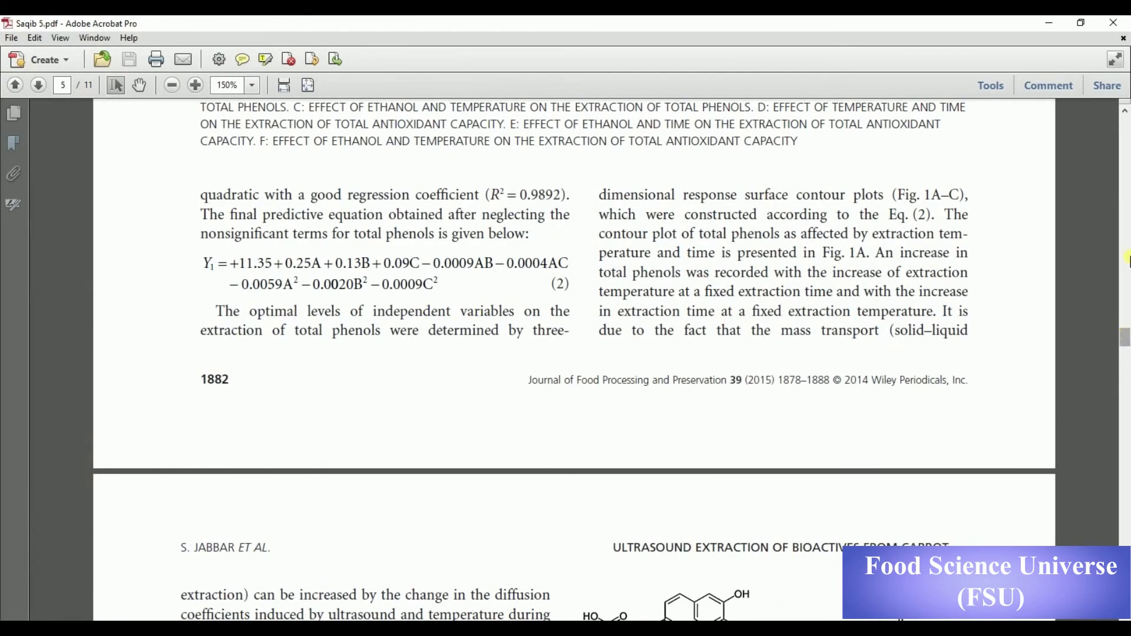
{"action": "left_click", "coordinate": [1126, 258]}
{"action": "left_click", "coordinate": [1126, 328]}
{"action": "left_click", "coordinate": [1126, 463]}
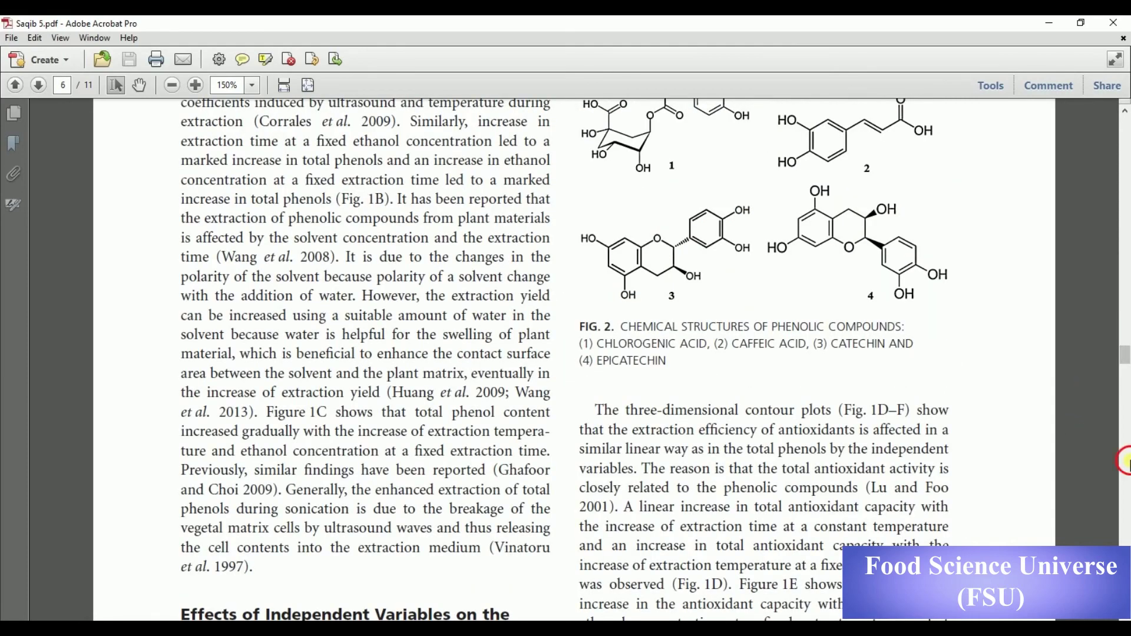
{"action": "left_click", "coordinate": [1125, 464]}
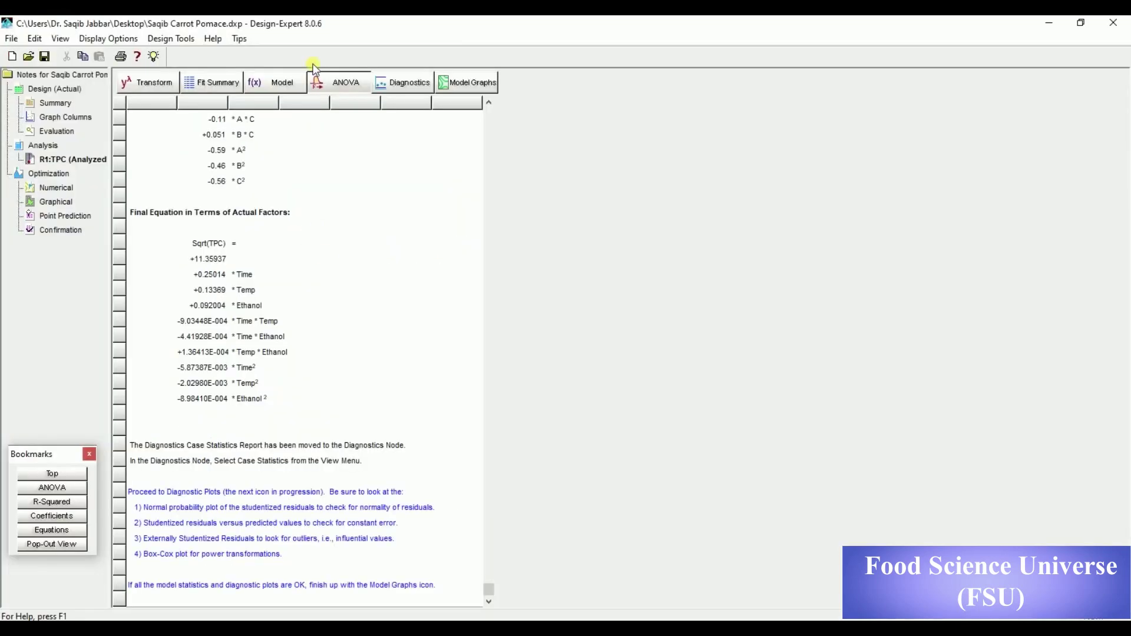
- Open the TPC diagnostics in Design-Expert with the normal plot of residuals, and display the Predicted vs. Actual plot
{"action": "left_click", "coordinate": [407, 85]}
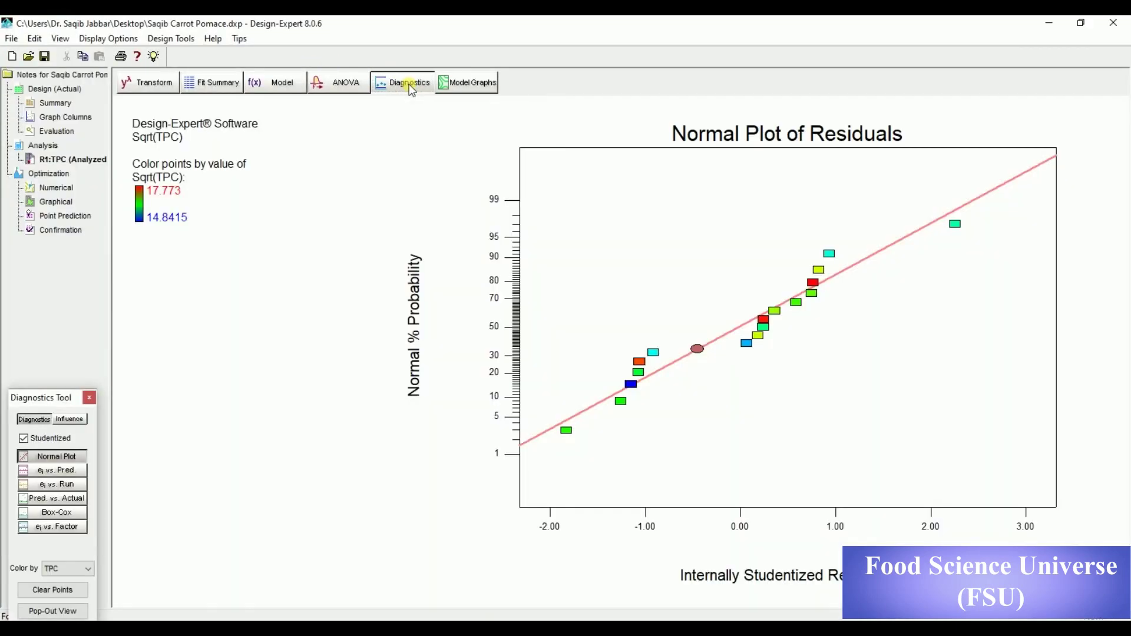
{"action": "left_click", "coordinate": [65, 501]}
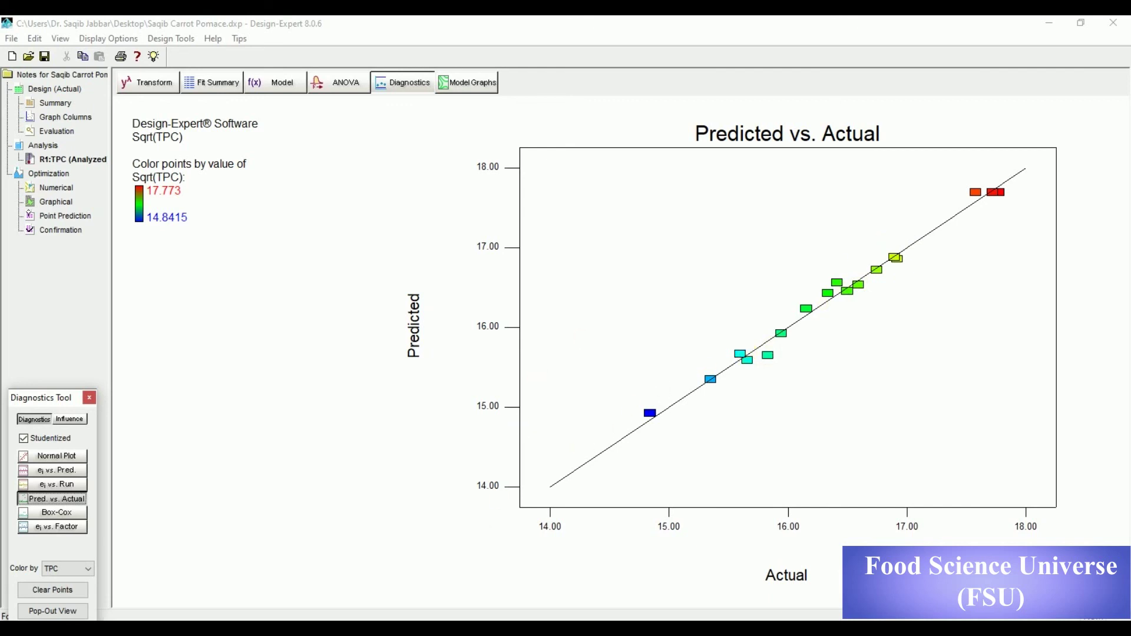
- Return to the article and look back from the total antioxidant capacity section through the total phenols discussion
{"action": "left_click", "coordinate": [488, 628]}
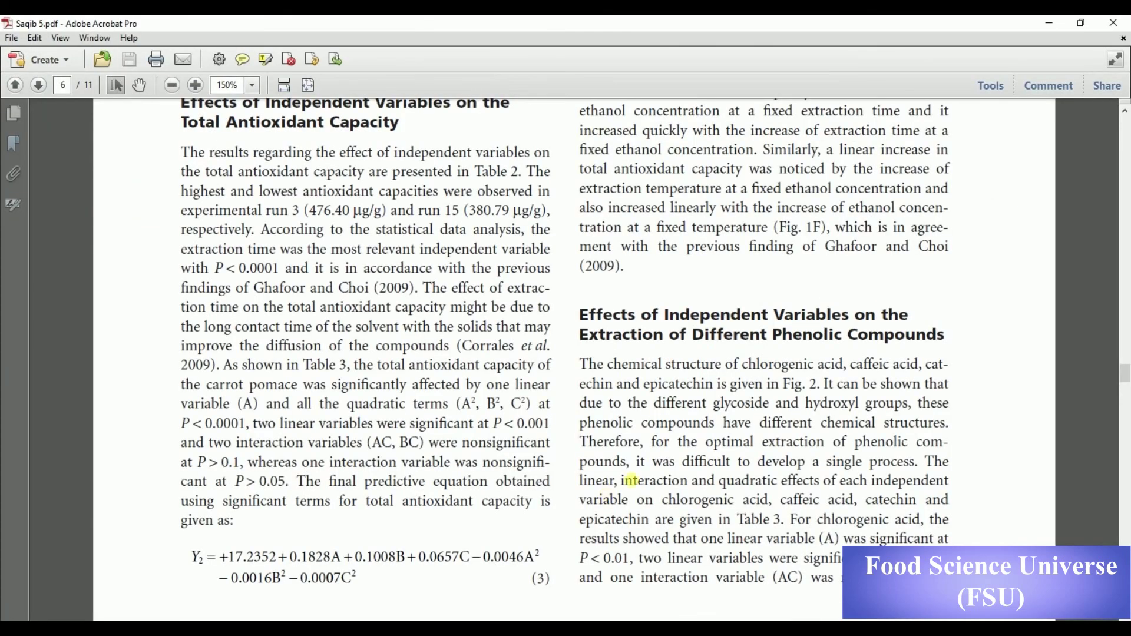
{"action": "left_click", "coordinate": [1126, 191]}
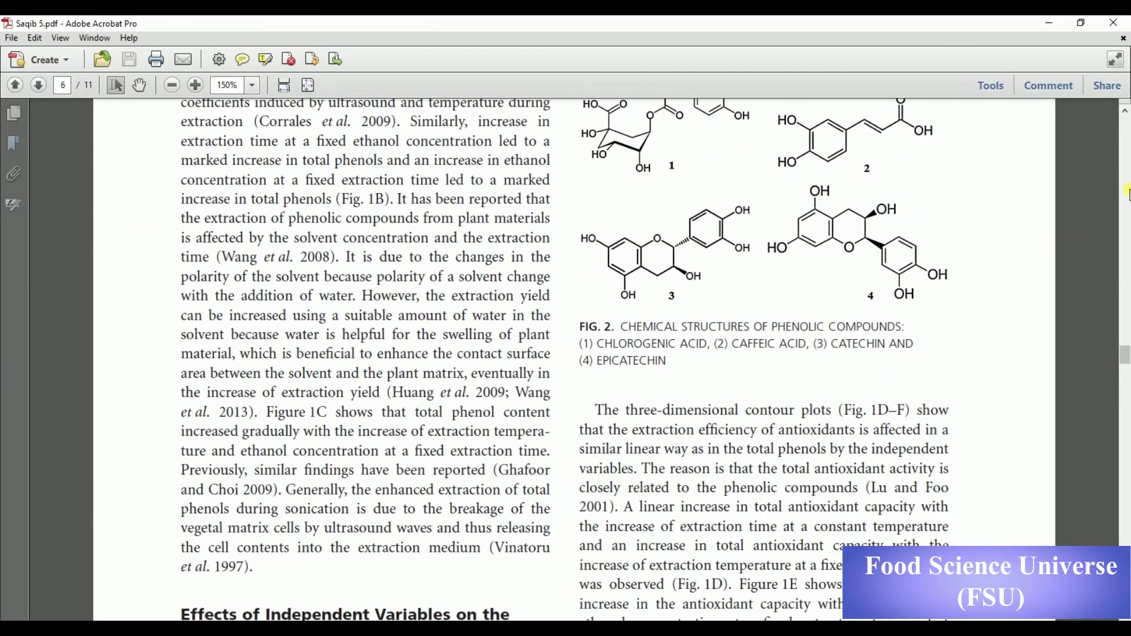